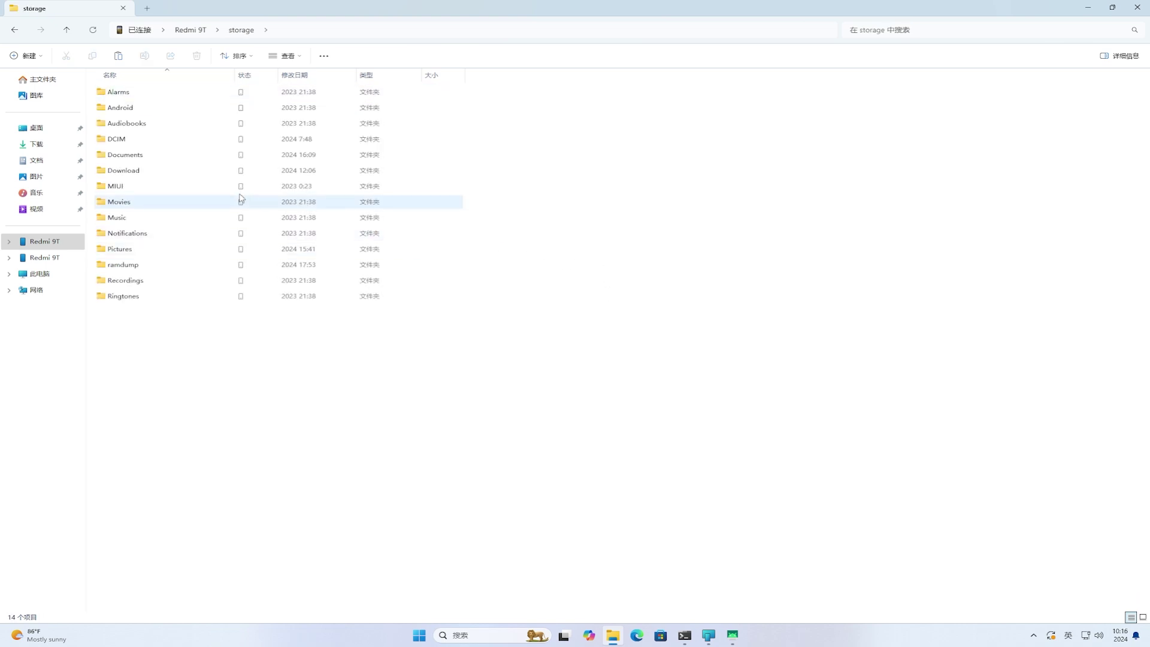
Browse the Redmi 9T's DCIM, Documents and Download folders, then show the mirrored phone's Link to Windows screen.
left_click(131, 143)
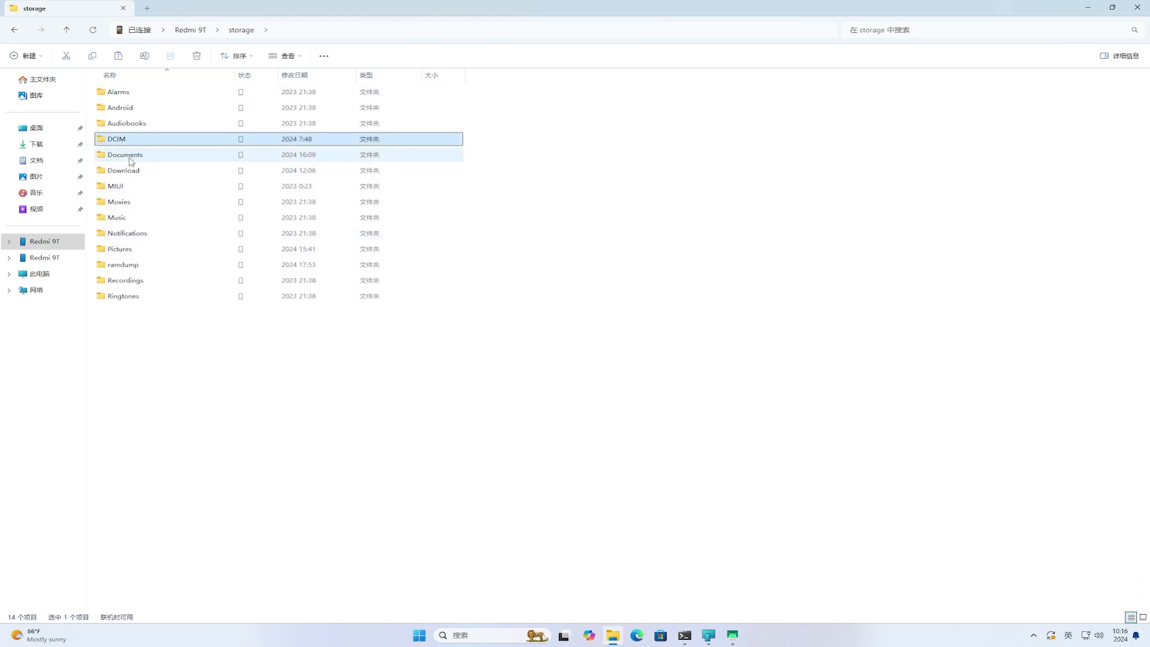
left_click(128, 157)
left_click(127, 172)
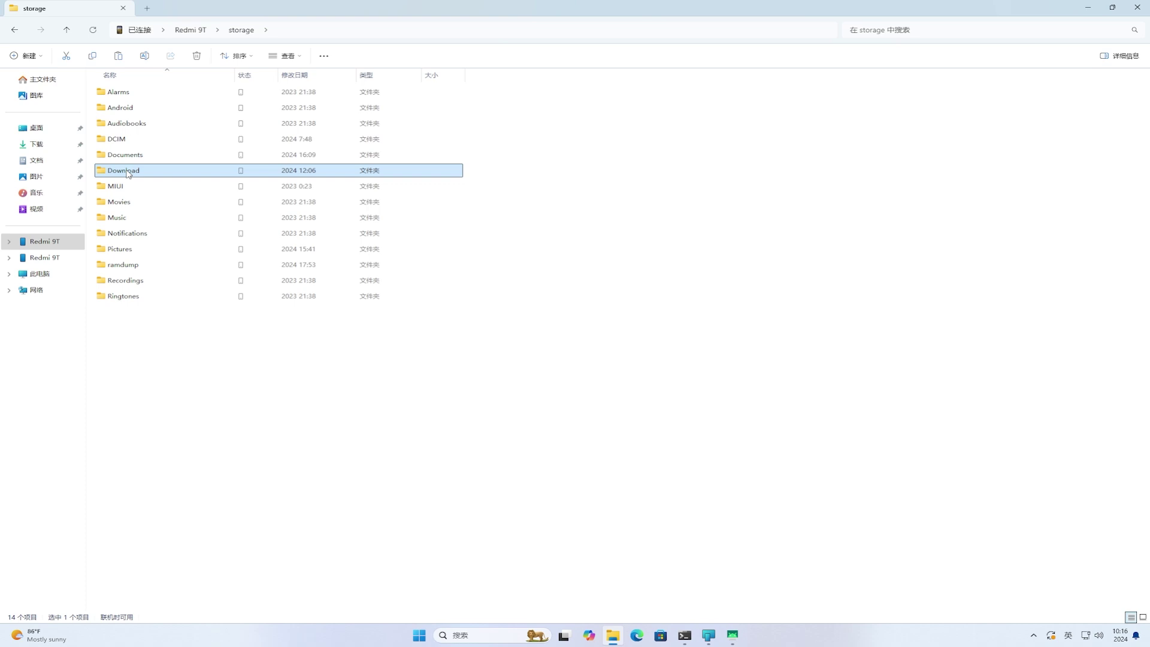
left_click(732, 635)
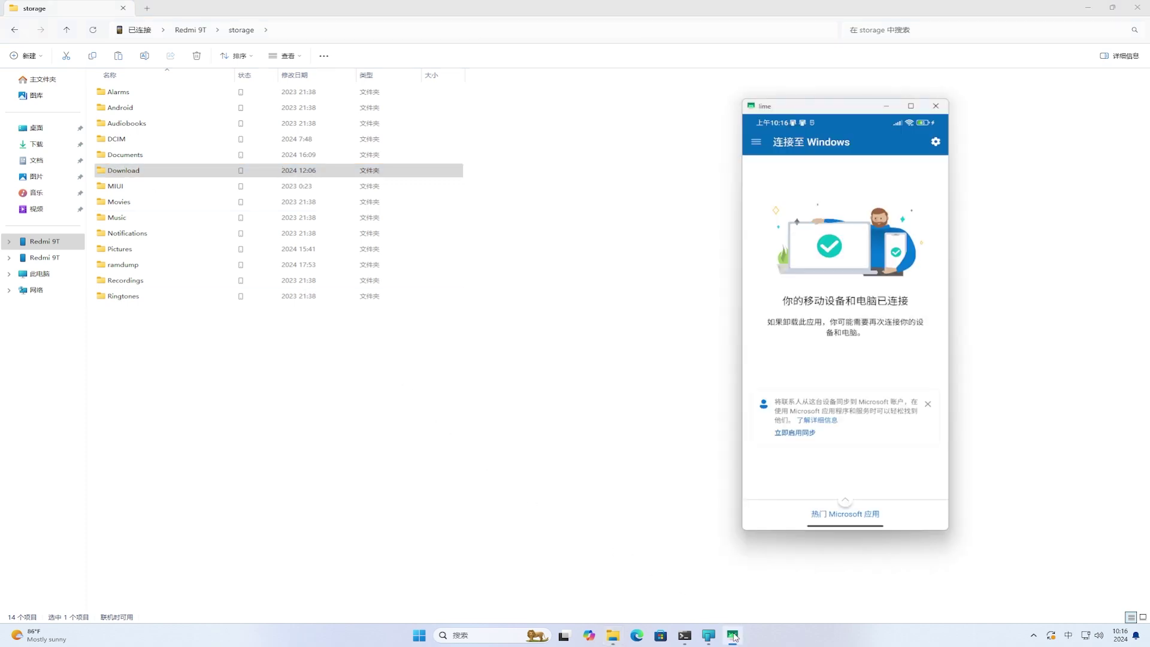
Run winver from Start to show About Windows: version 24H2, OS build 26120.1340.
left_click(1088, 9)
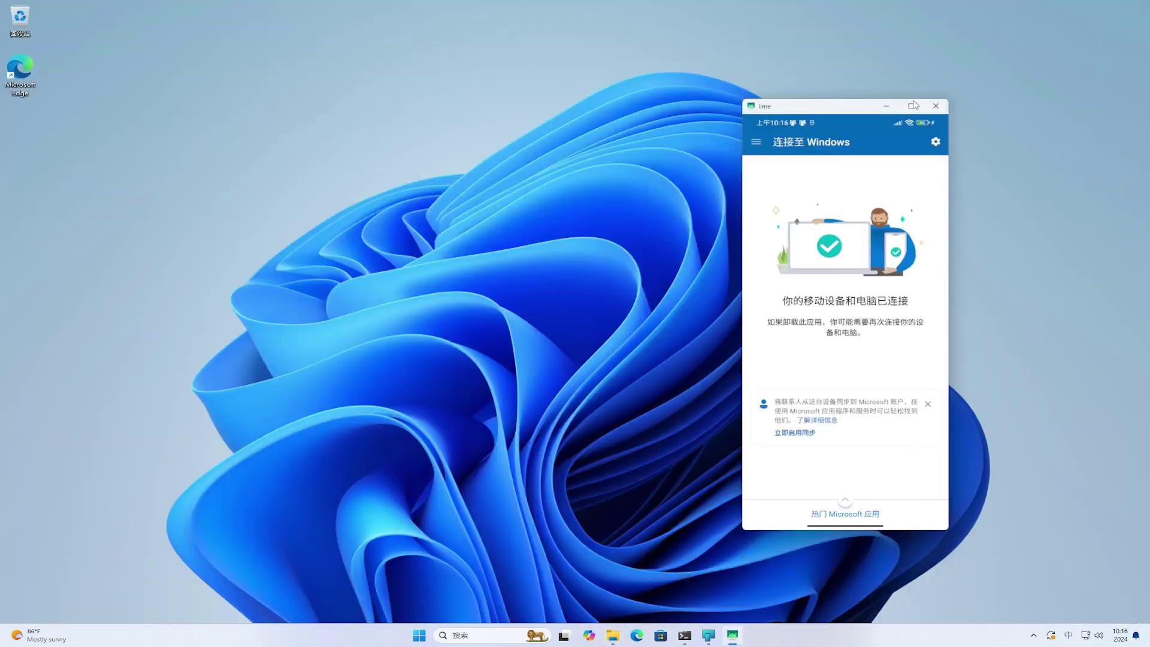
left_click(421, 638)
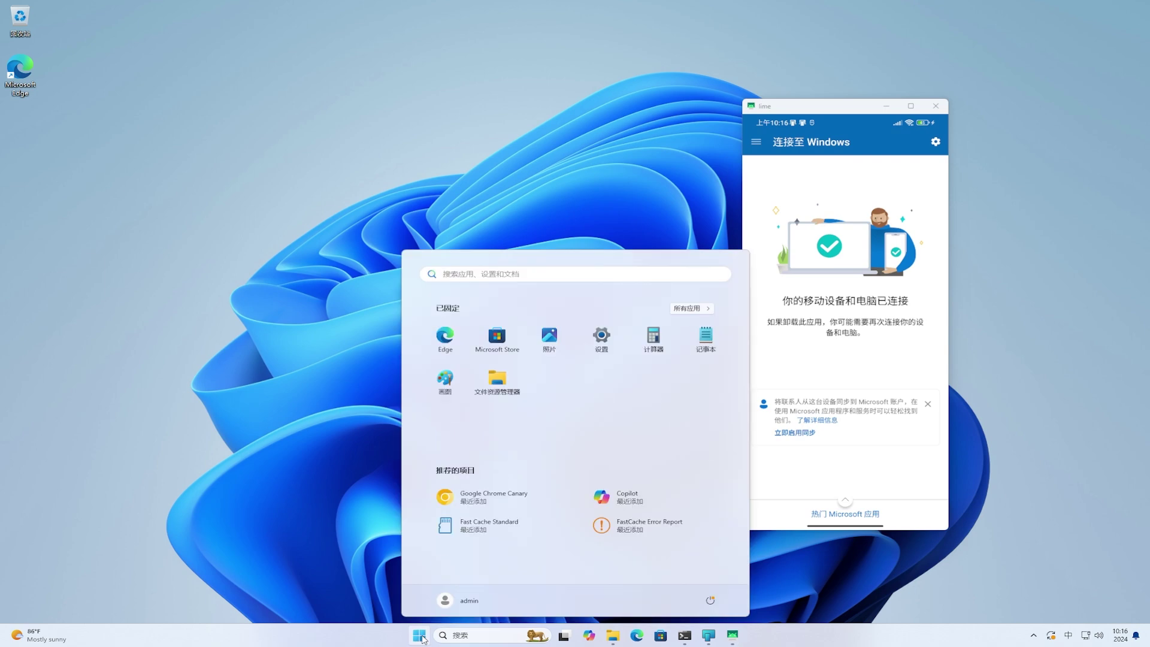
type("winver")
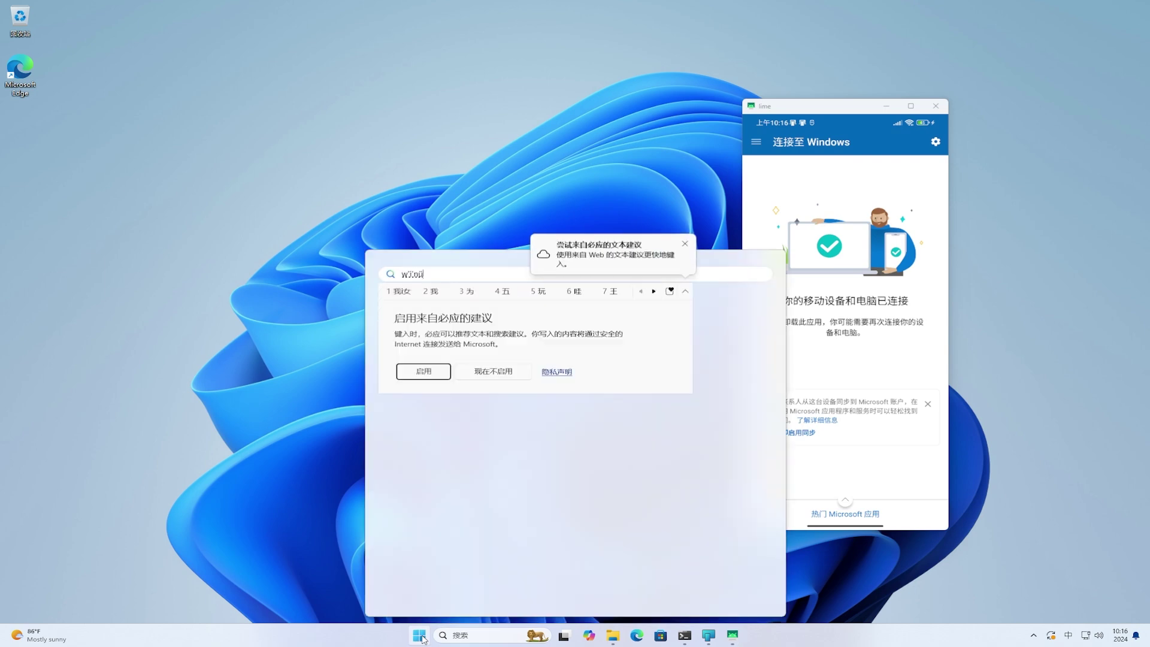
key("shift")
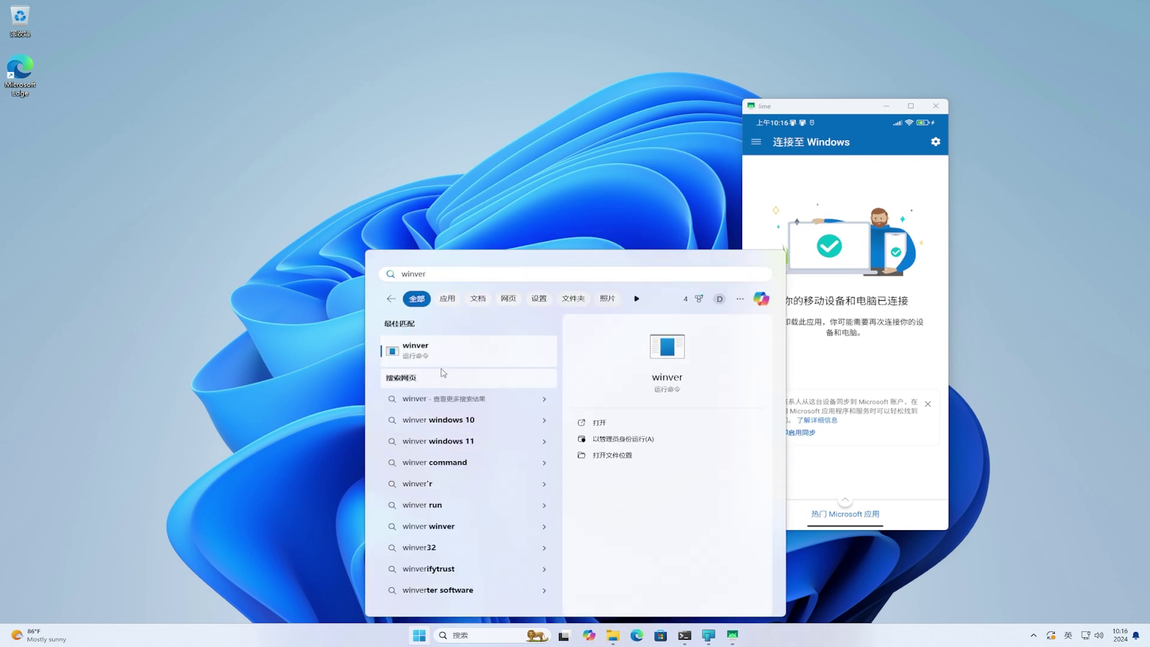
left_click(444, 358)
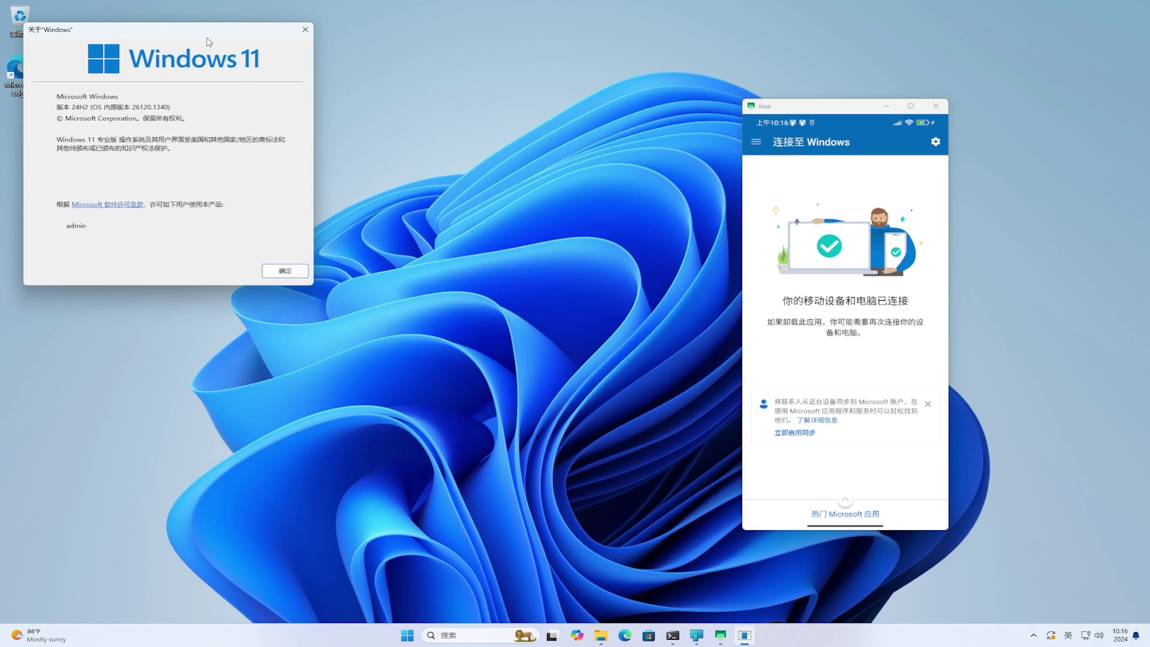
left_click_drag(206, 36, 480, 200)
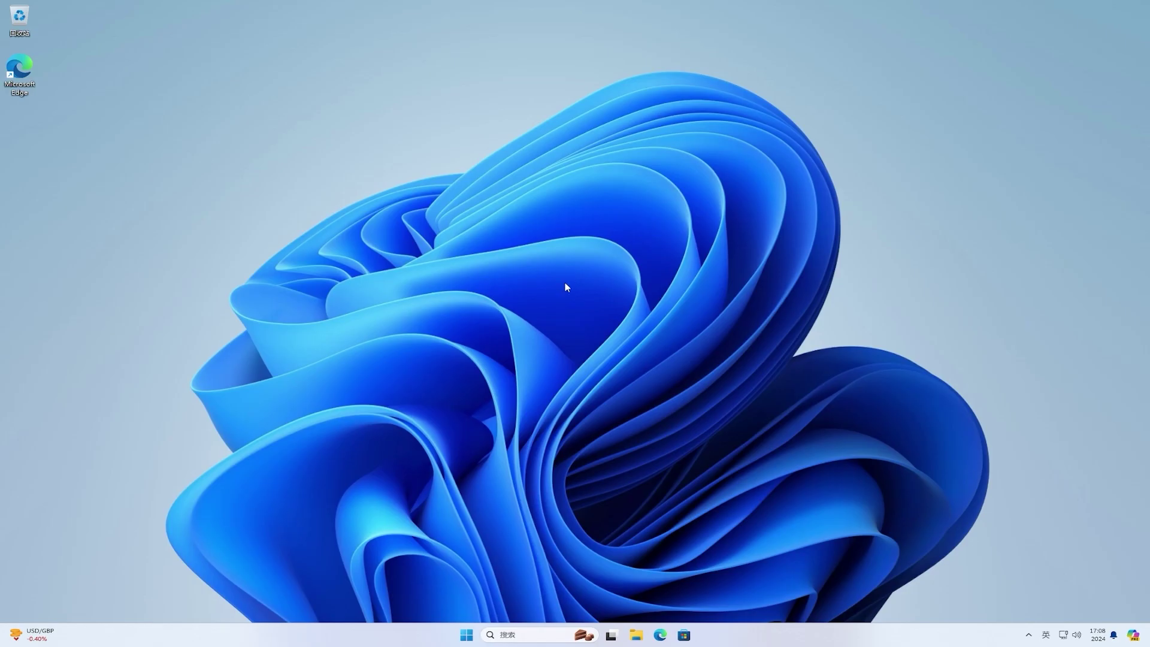
In Settings > Windows Update, check for updates and confirm the PC is up to date.
left_click(466, 637)
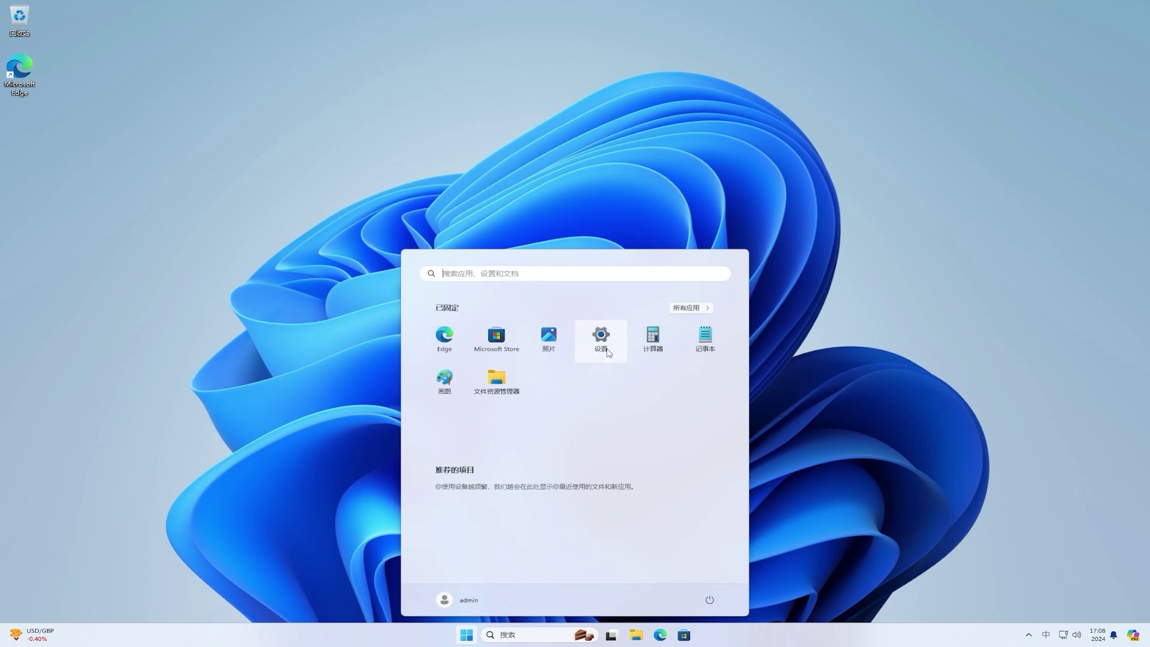
left_click(608, 353)
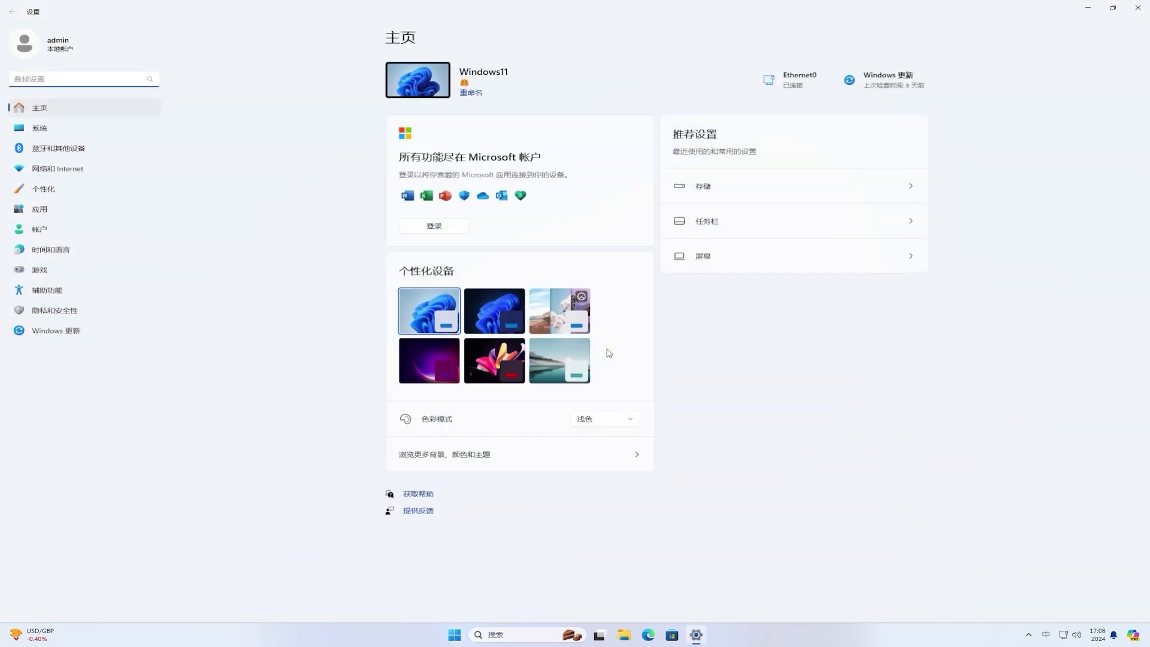
left_click(70, 335)
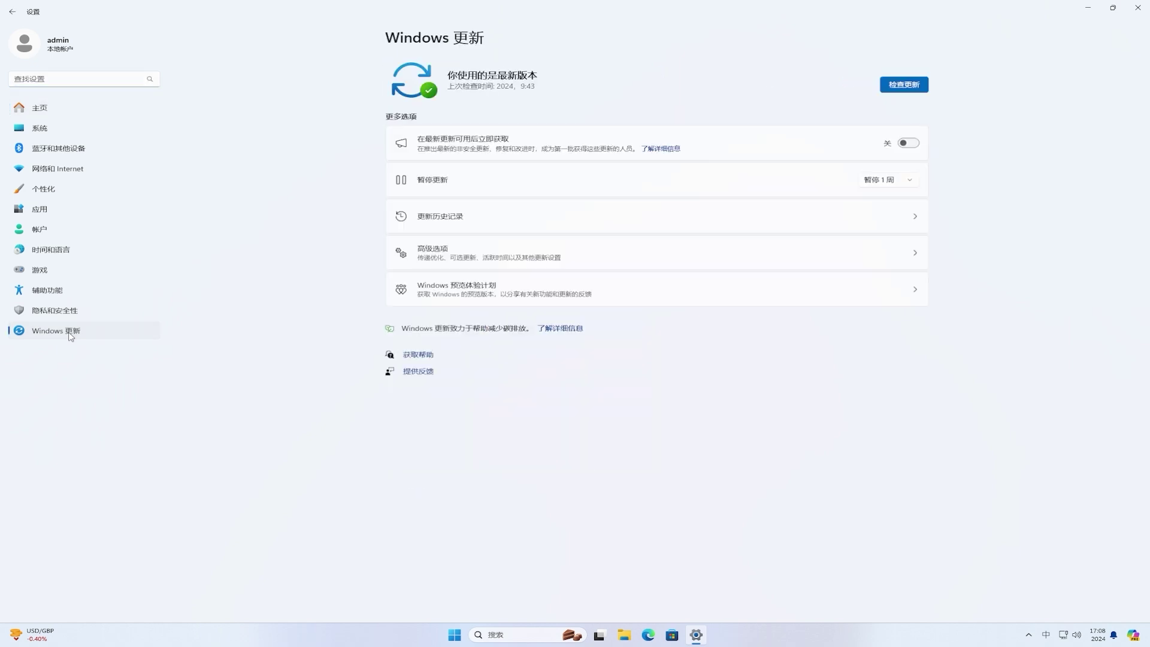
left_click(927, 91)
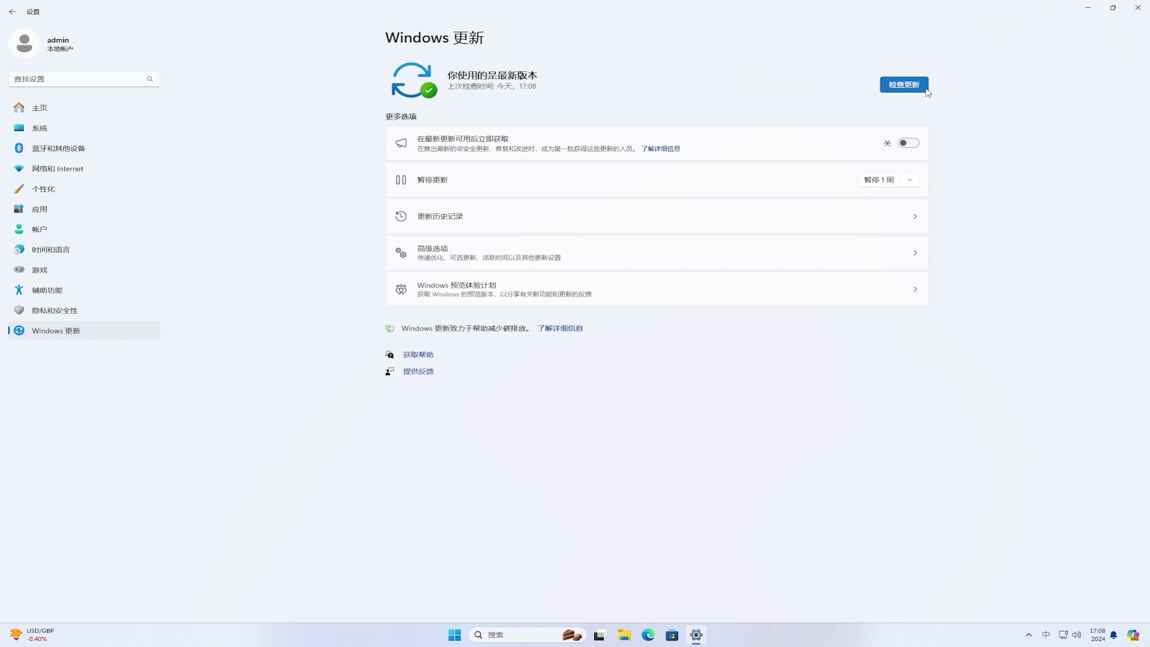
From the Windows Insider Program page, turn on sending optional diagnostic data and return.
left_click(527, 291)
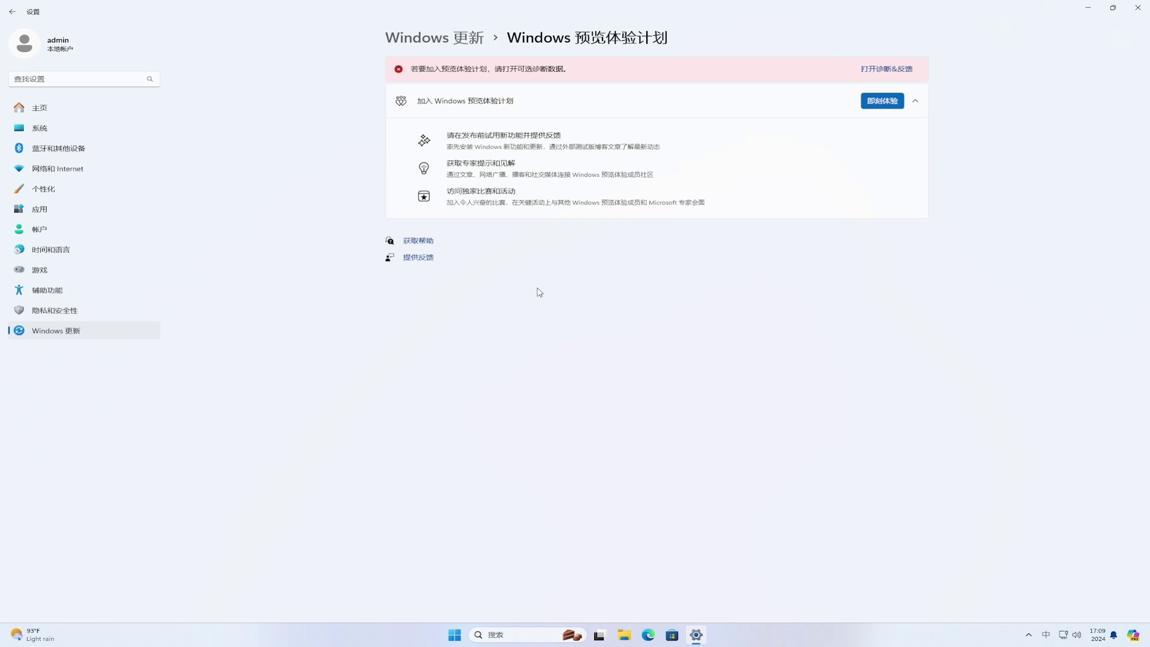
left_click(887, 70)
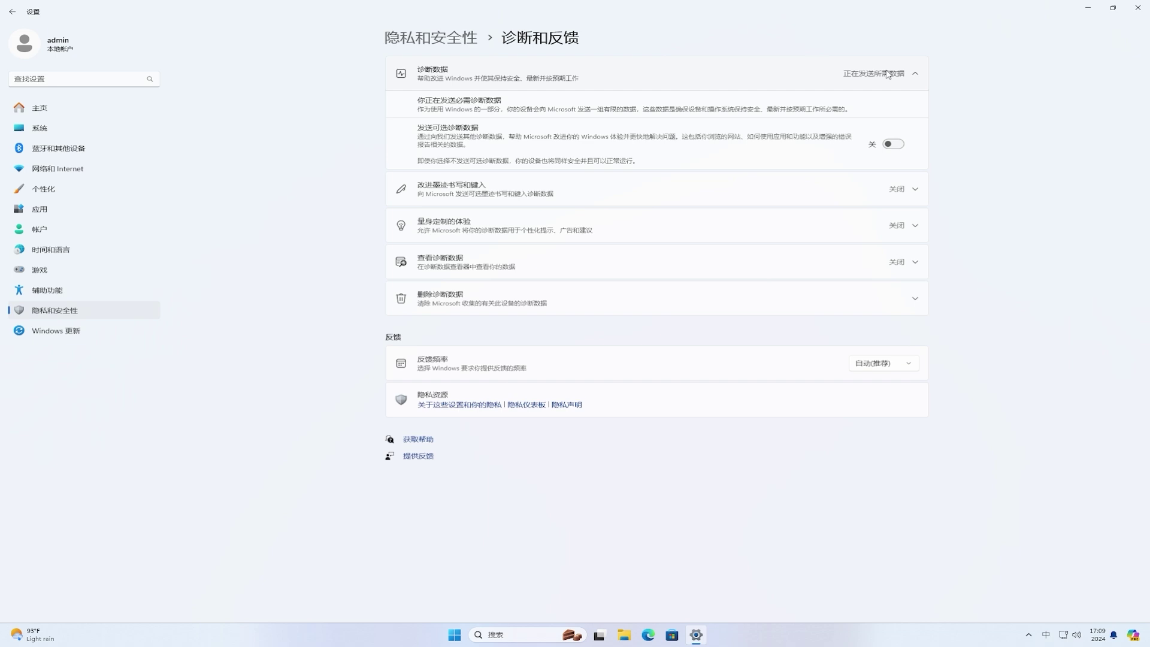
left_click(892, 145)
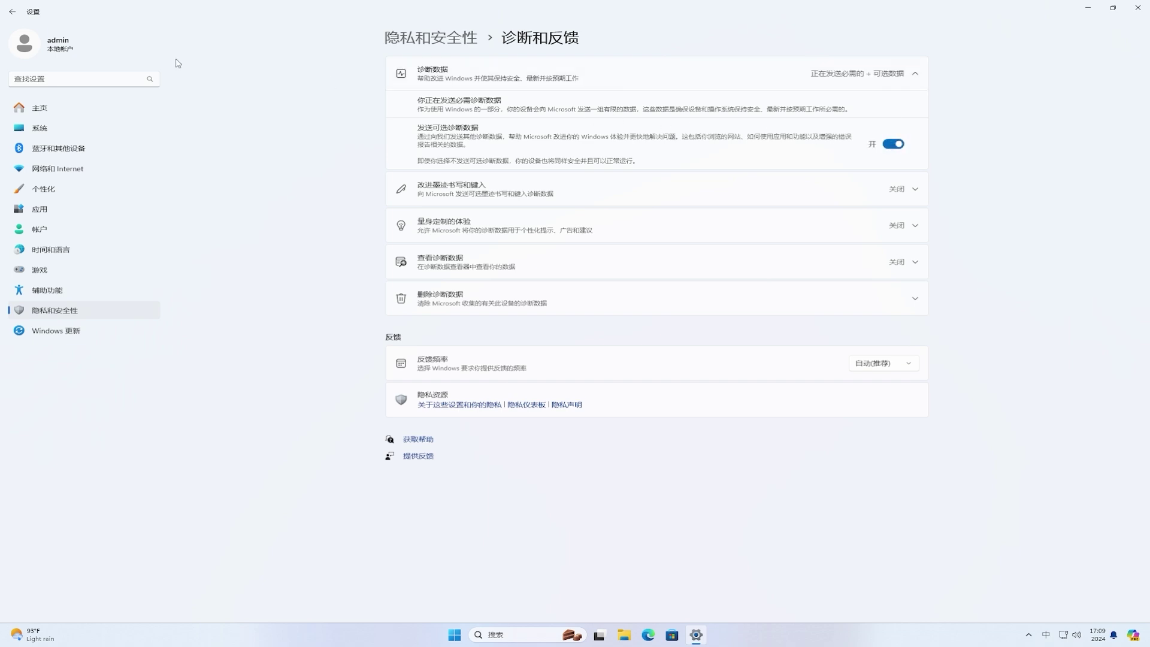
left_click(13, 12)
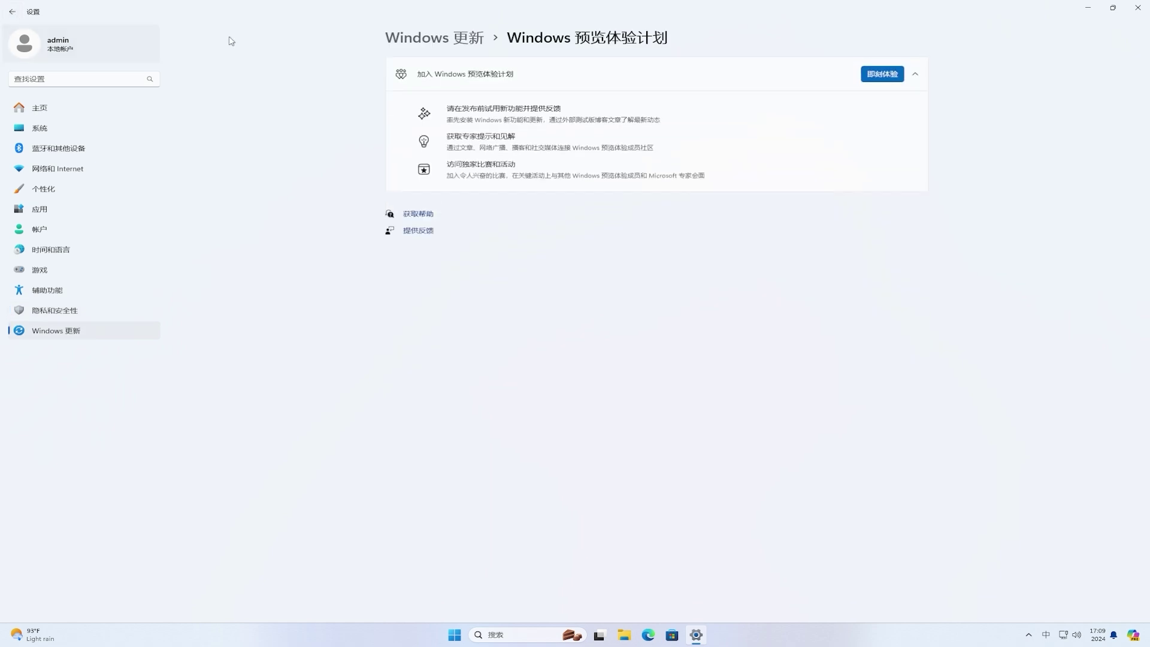
Start joining the Insider Program and choose to link a Microsoft account.
left_click(880, 76)
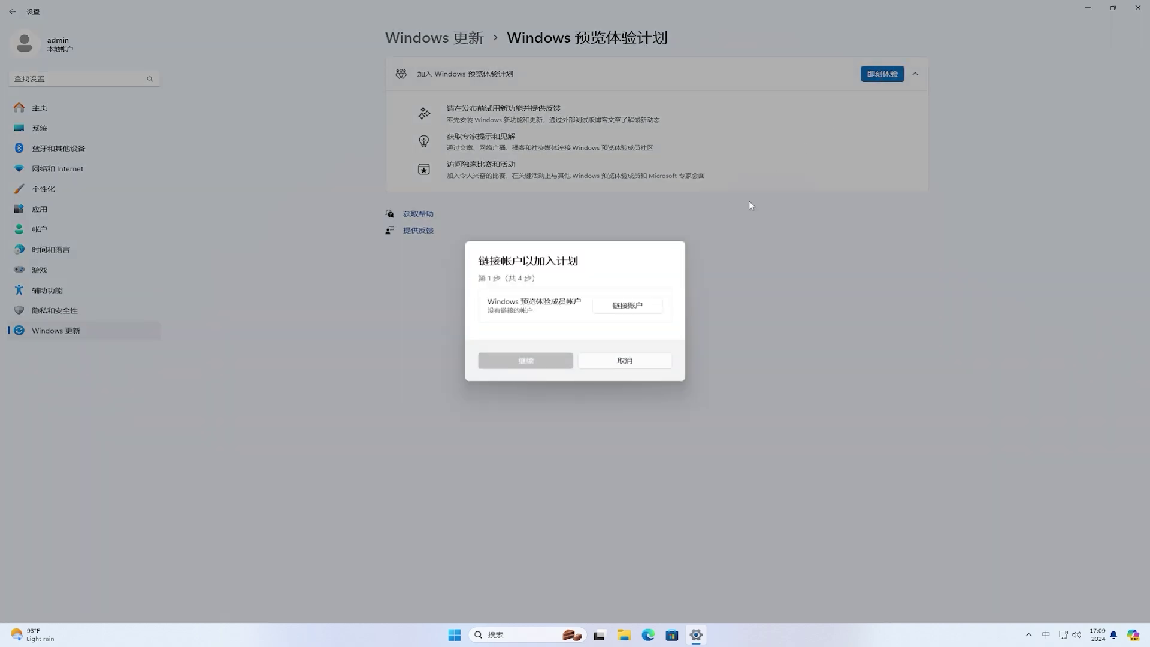
left_click(642, 305)
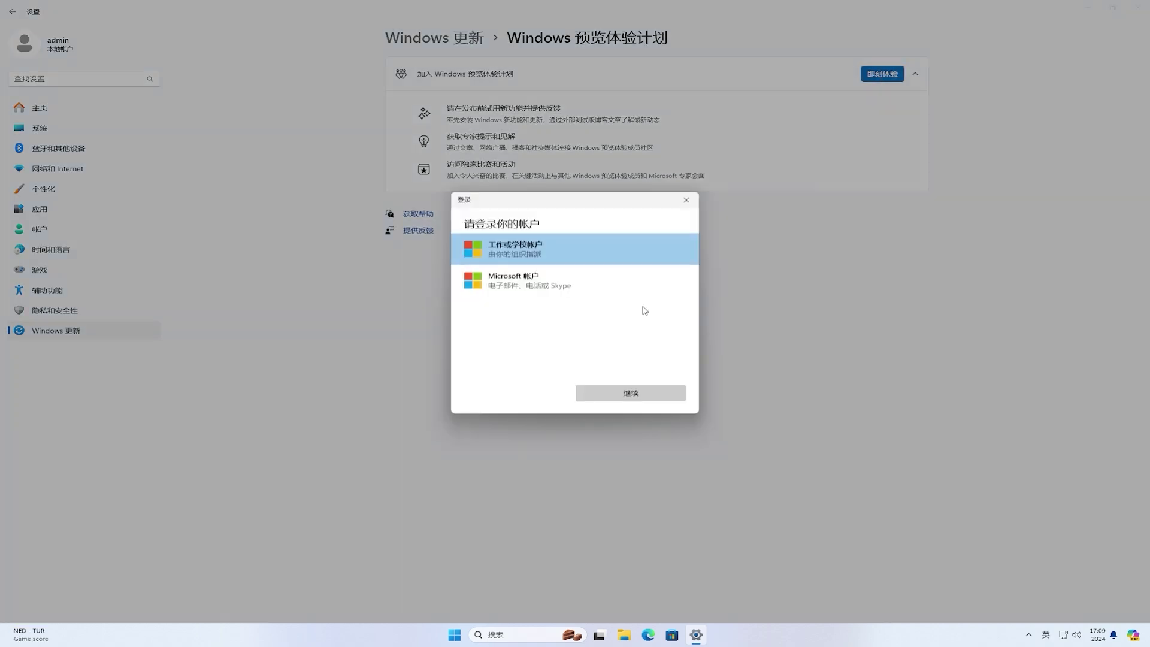
left_click(600, 281)
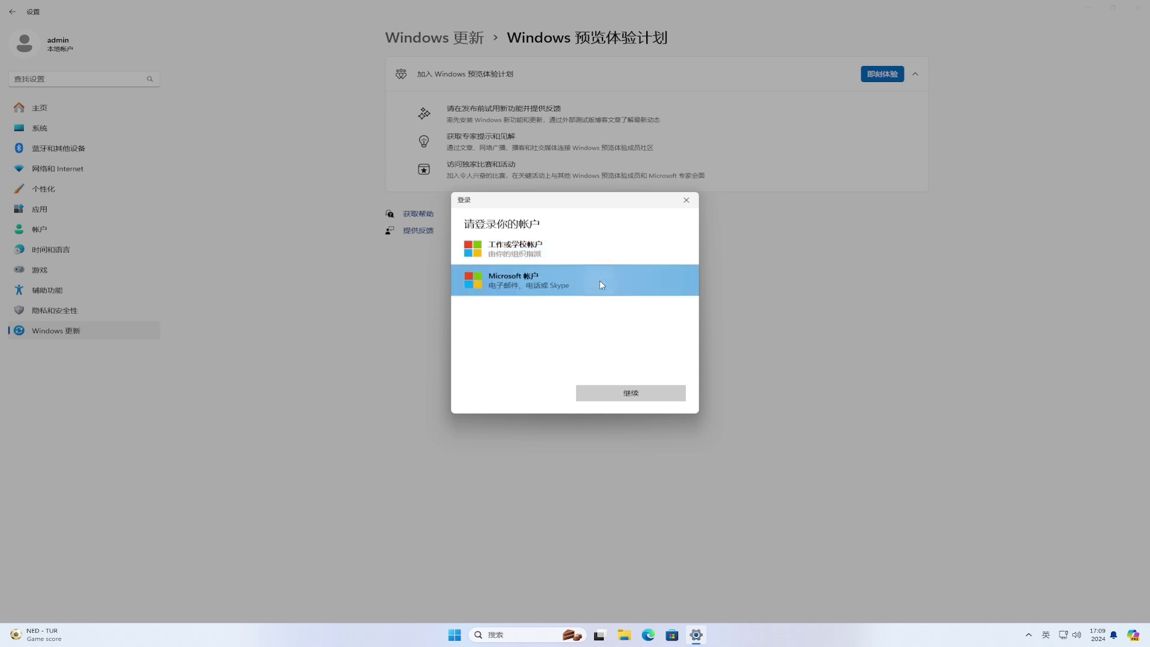
left_click(634, 393)
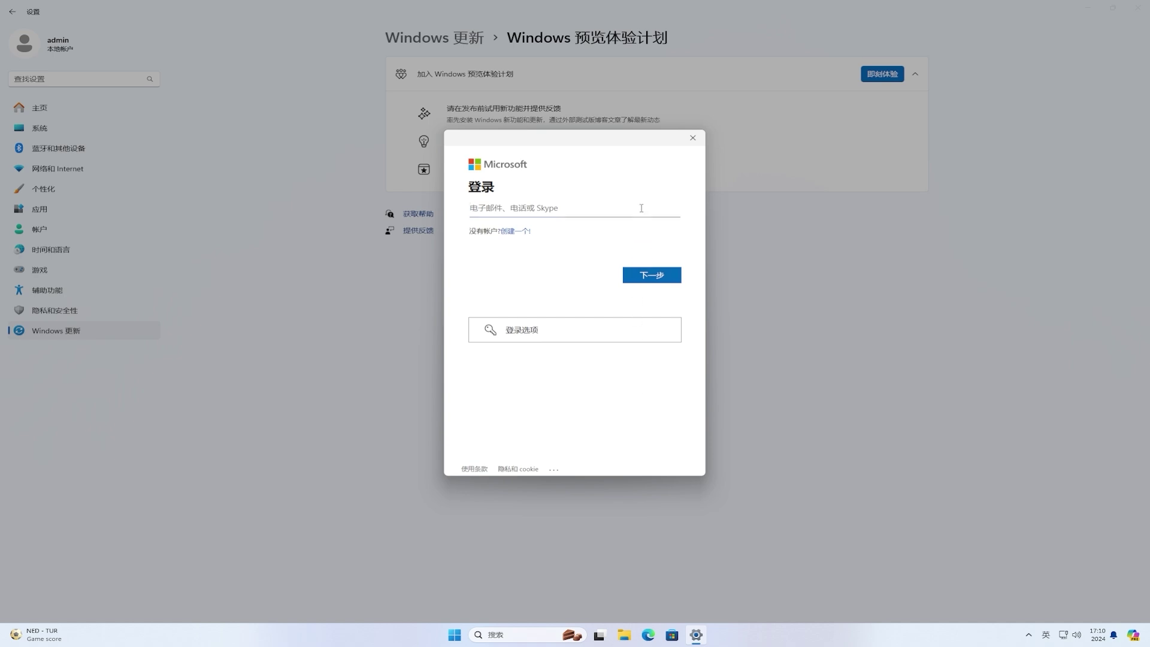
Sign in with the account's e-mail and password, allowing it for Microsoft apps only.
left_click(648, 280)
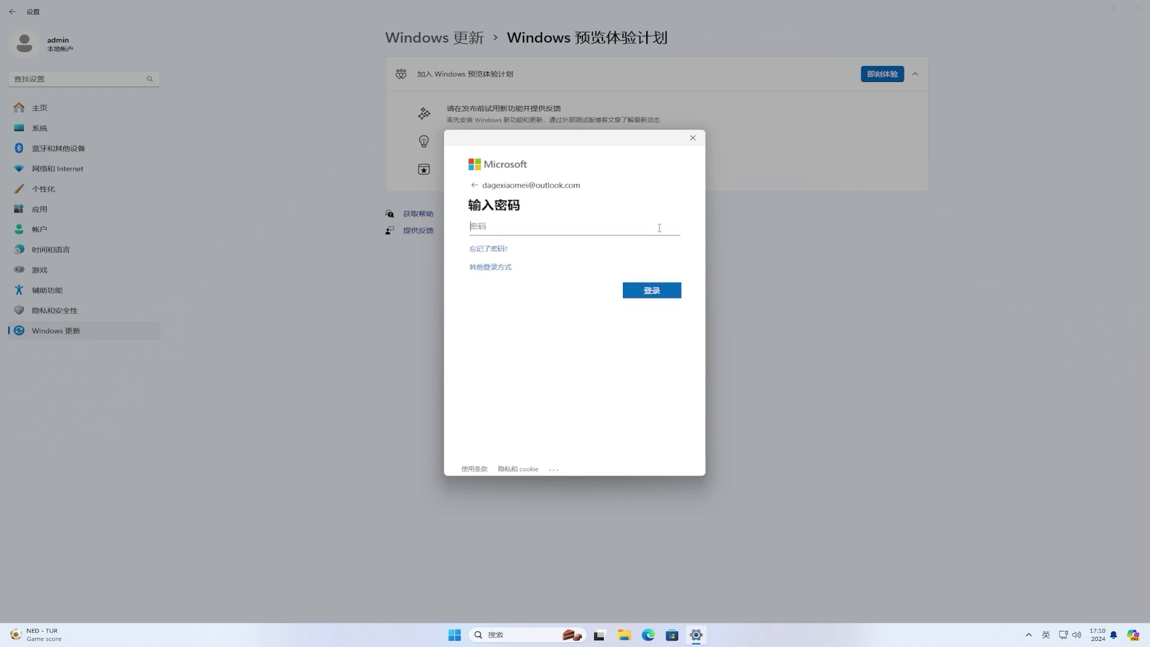
type("•••••••••••••••••")
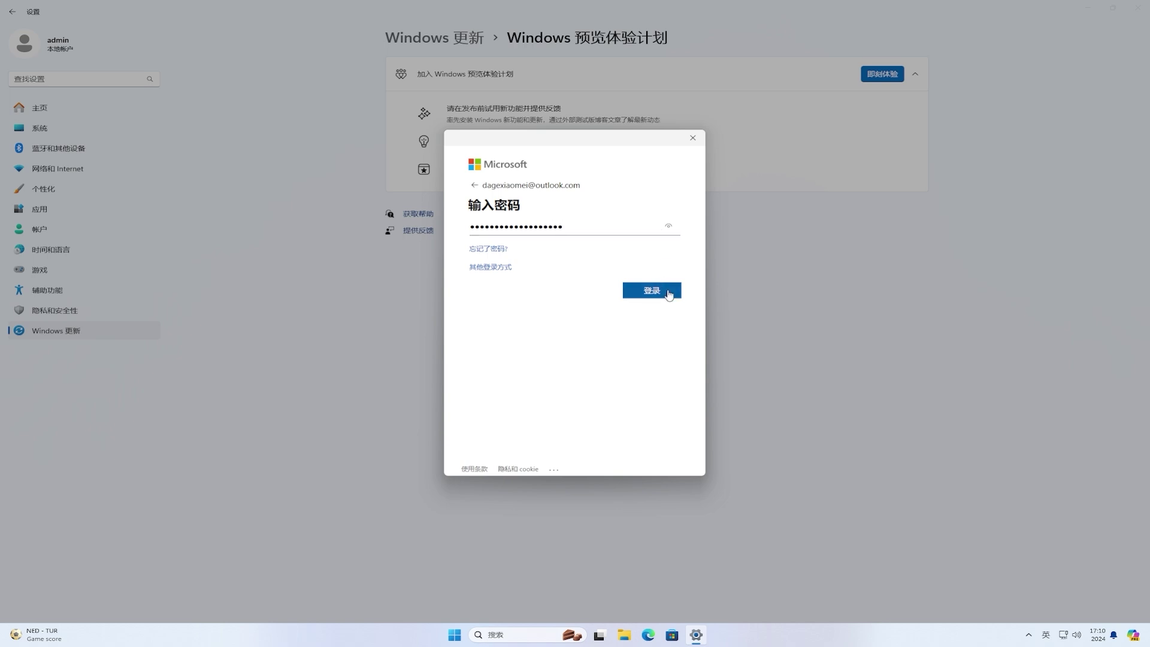
left_click(668, 293)
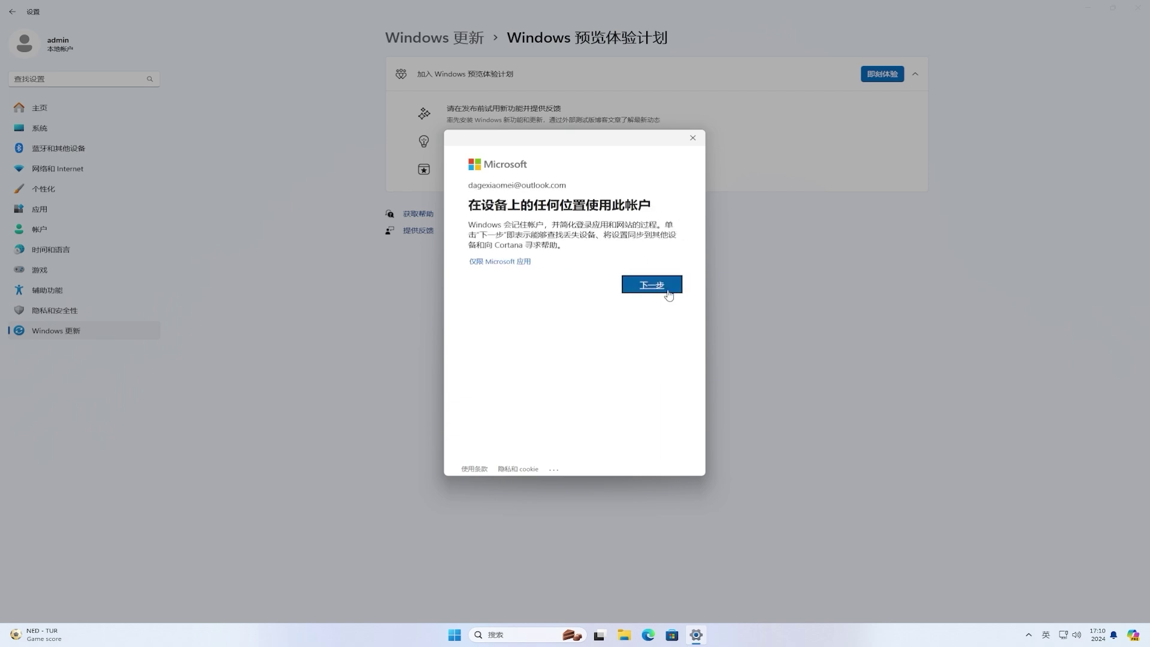
left_click(523, 263)
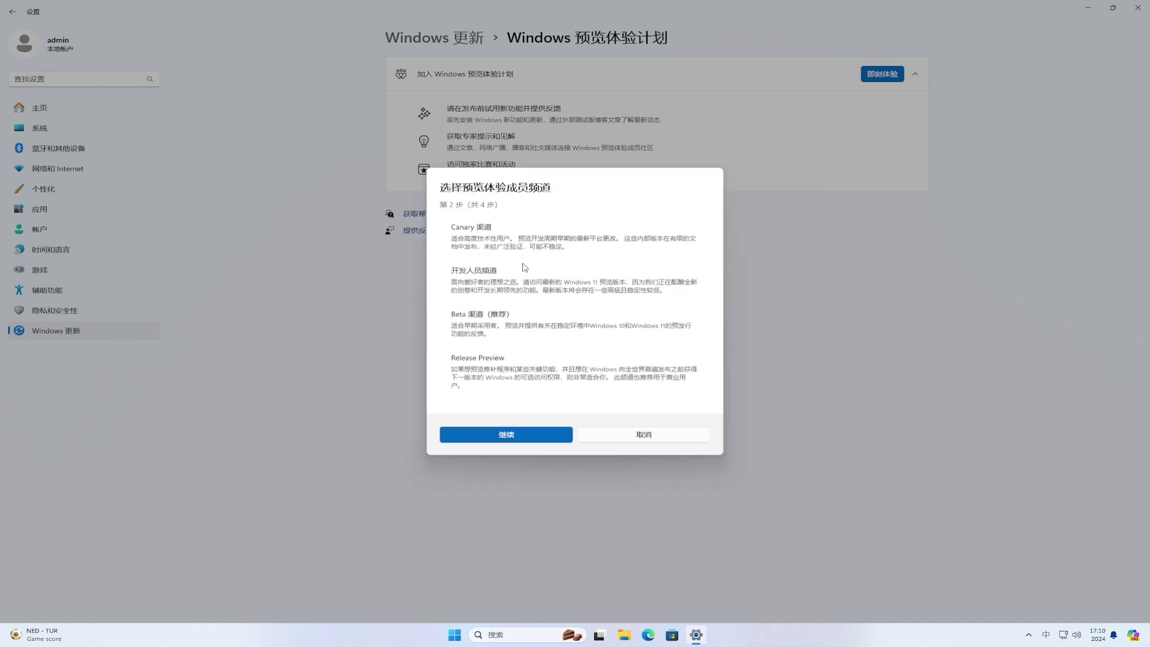
Choose the Dev Insider channel, accept the warning and agreements, and restart now.
left_click(597, 284)
left_click(507, 436)
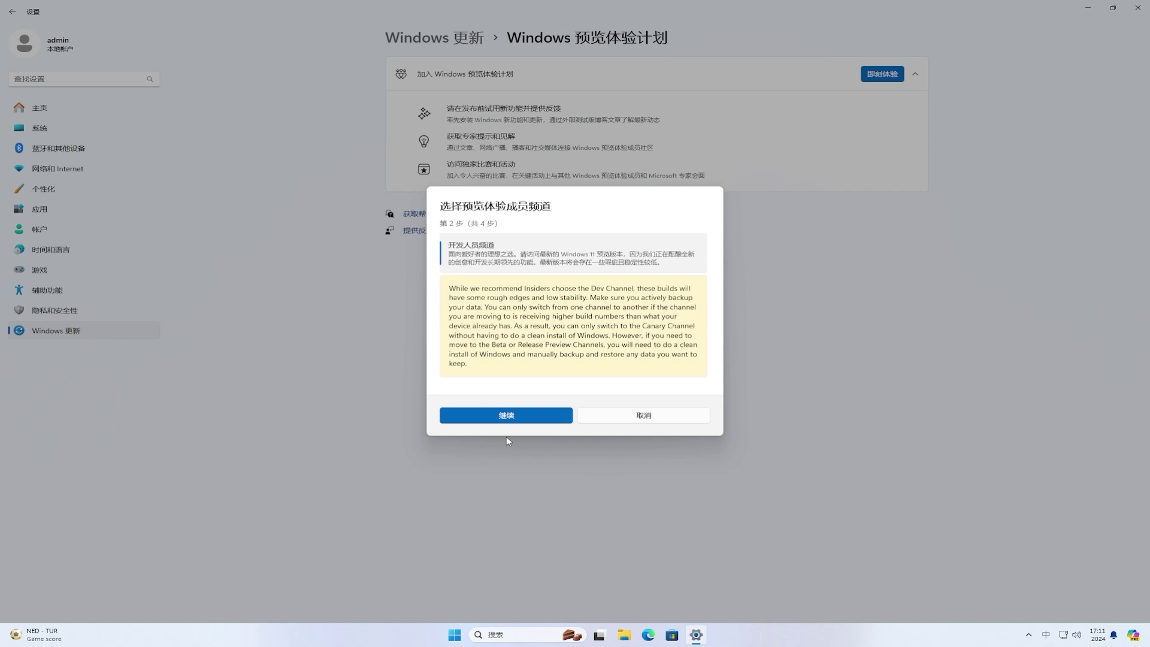
left_click(545, 416)
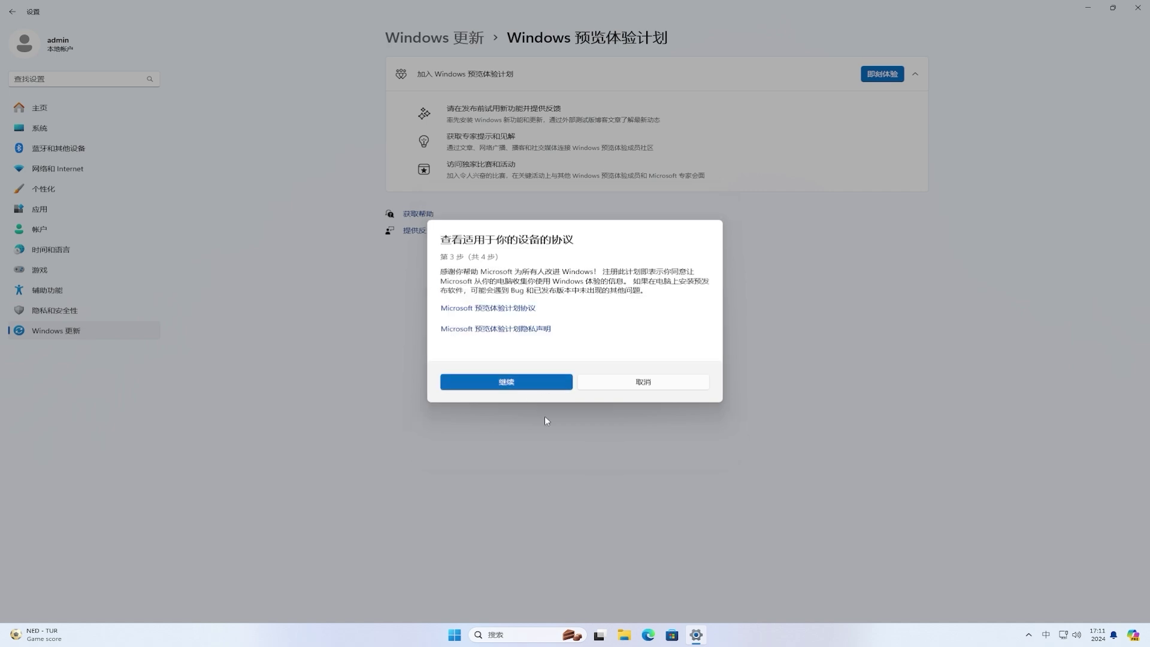
left_click(557, 384)
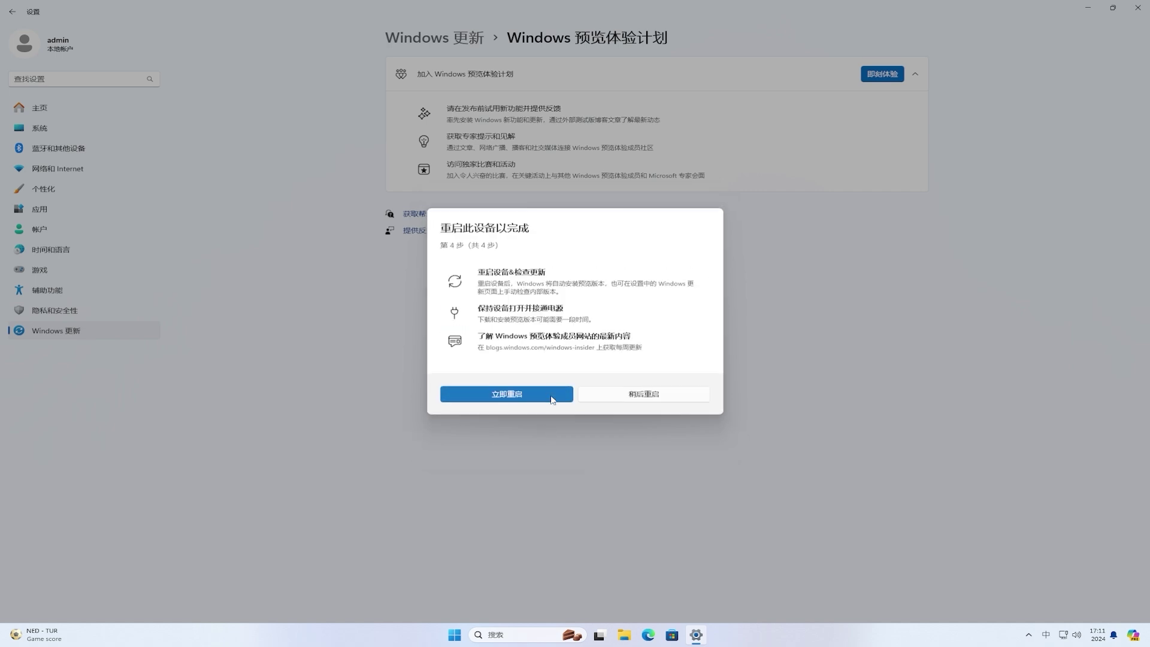
left_click(552, 399)
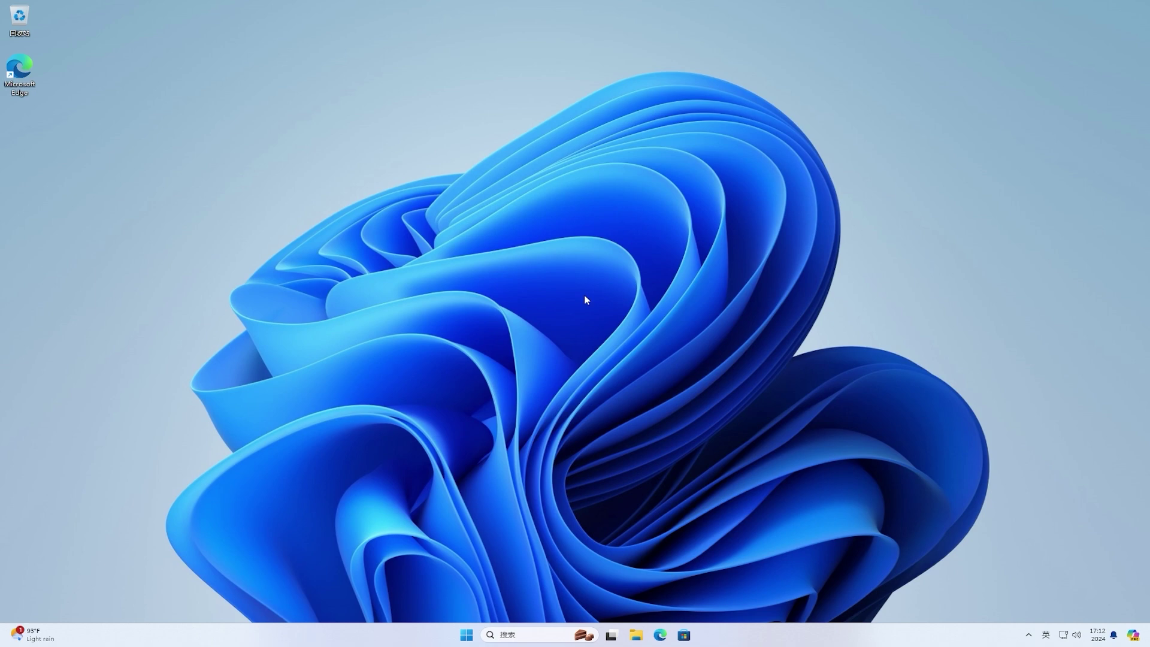
In Windows Update, turn on getting the latest updates as soon as available and check for updates.
left_click(467, 635)
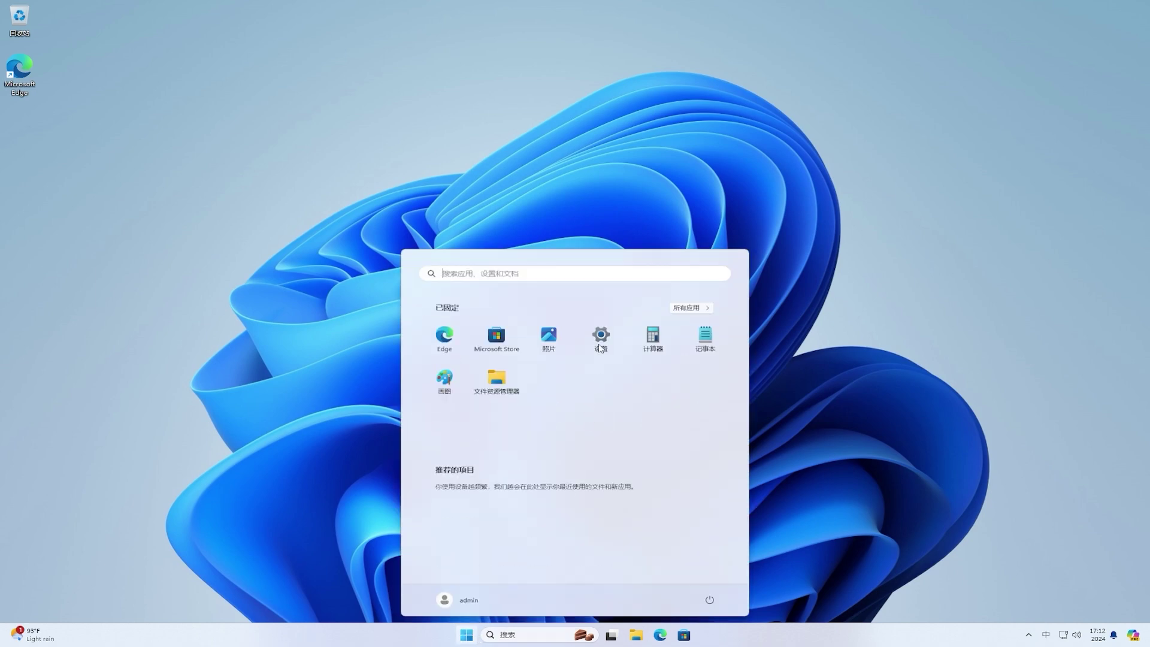
left_click(600, 346)
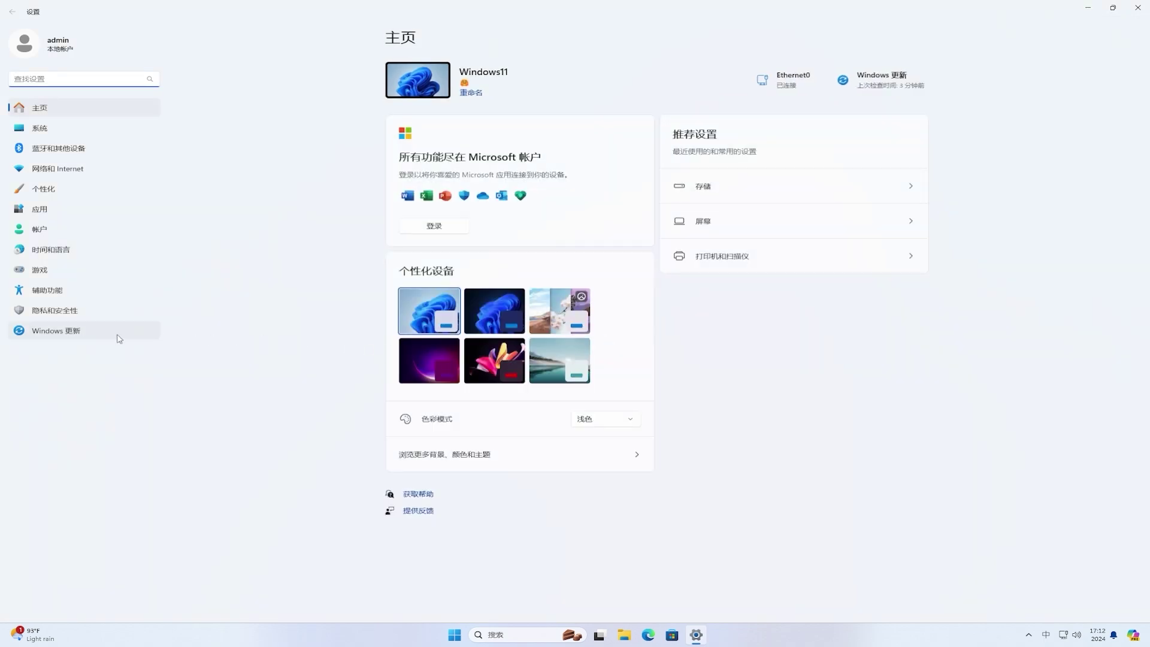
left_click(90, 335)
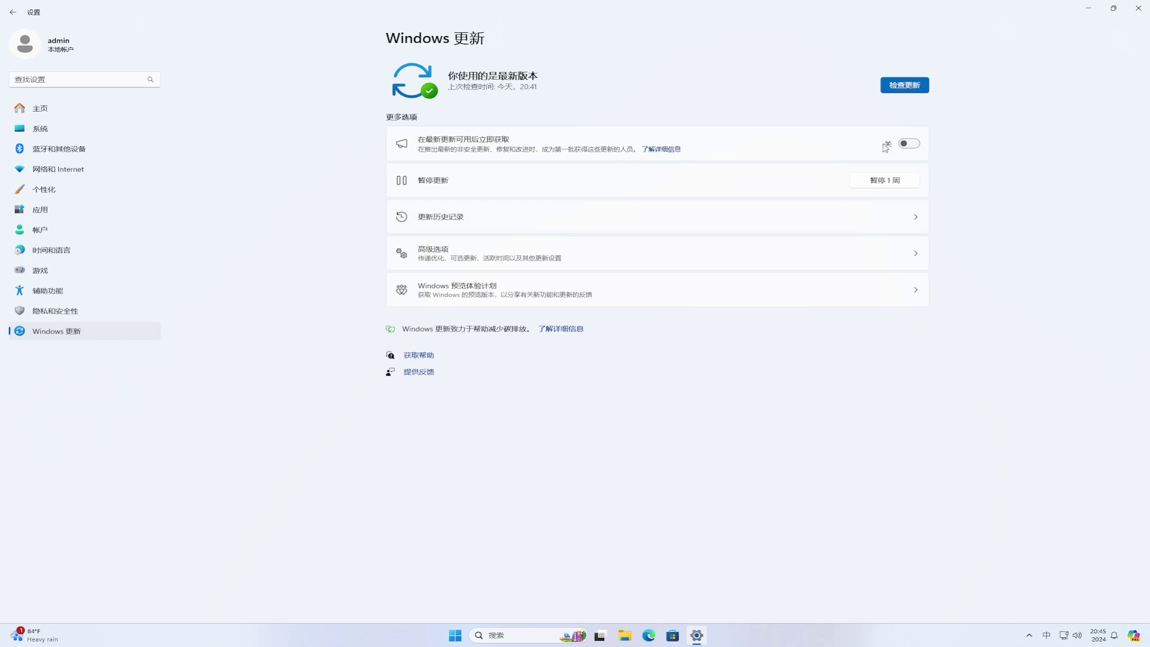
left_click(919, 147)
left_click(911, 87)
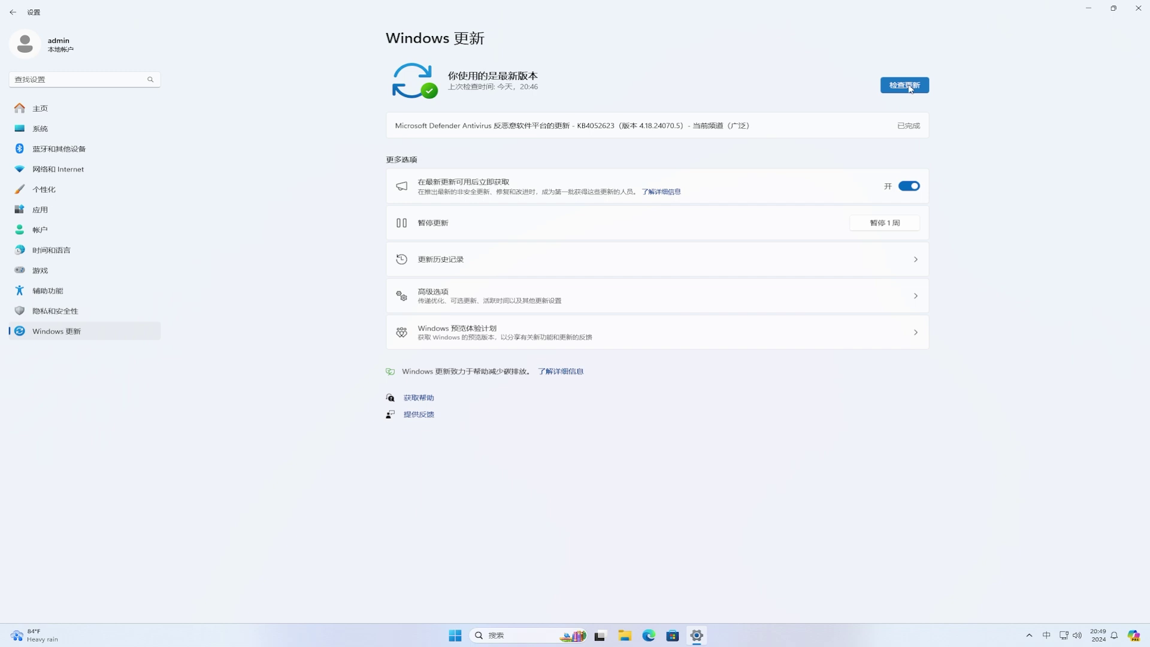
After visiting the Insider Program page, check again to start downloading build 10.0.26120.1340.
left_click(720, 330)
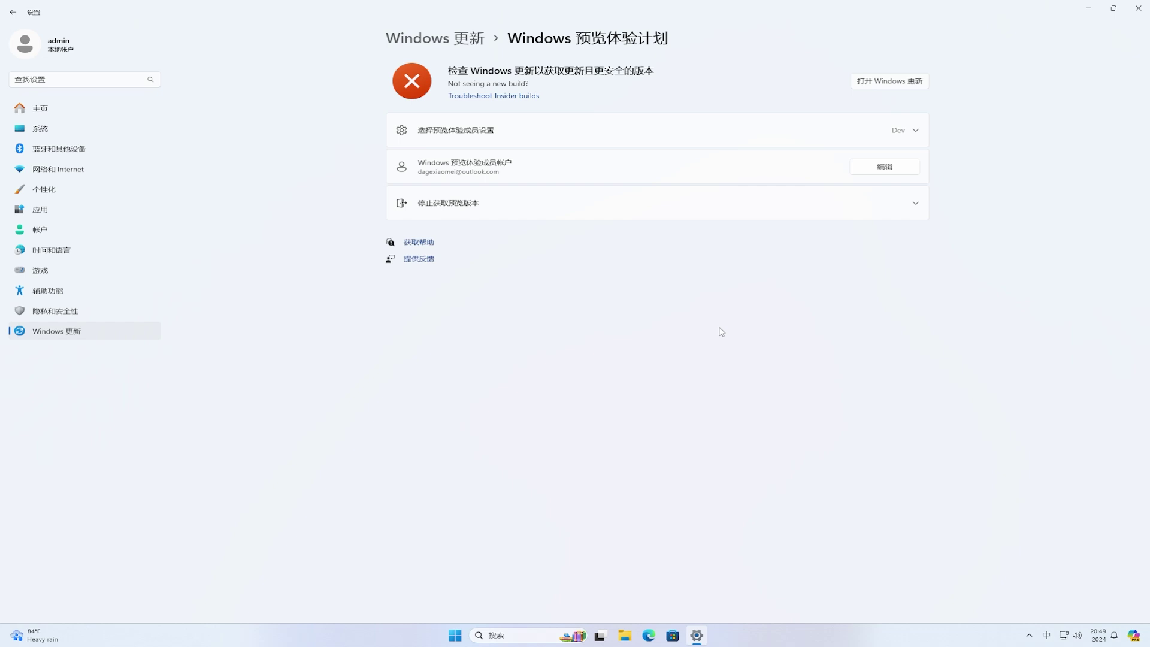
left_click(885, 85)
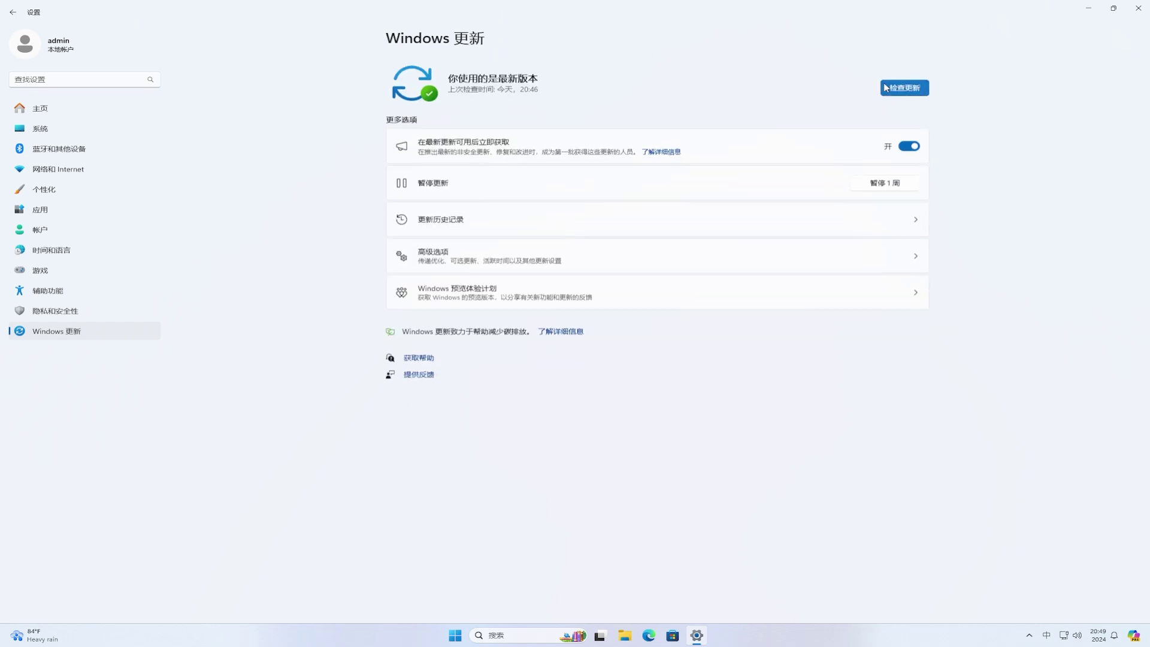
left_click(926, 87)
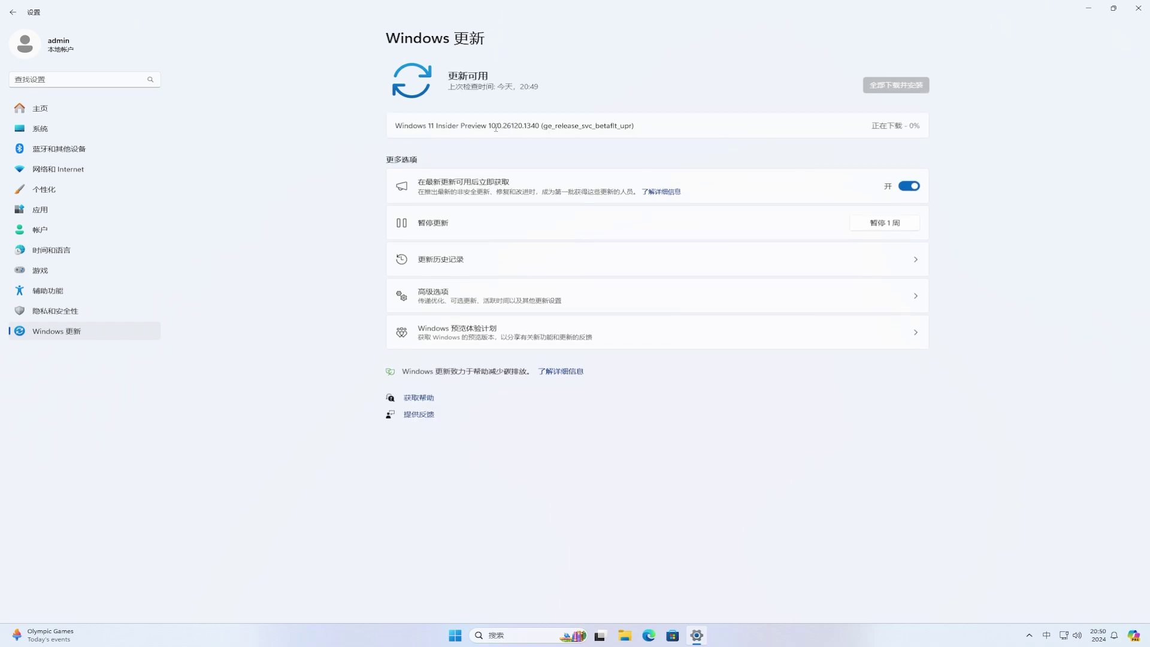
left_click_drag(485, 127, 540, 126)
left_click(540, 126)
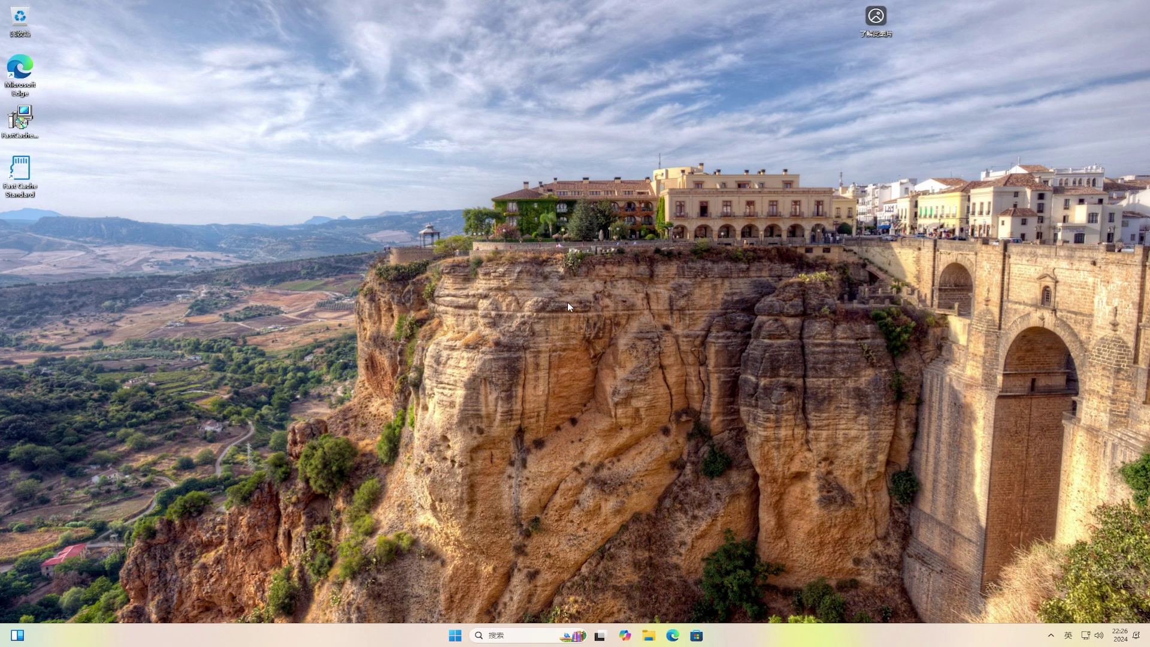
Apply the light blue Windows bloom theme from desktop Personalization and close Settings.
right_click(568, 306)
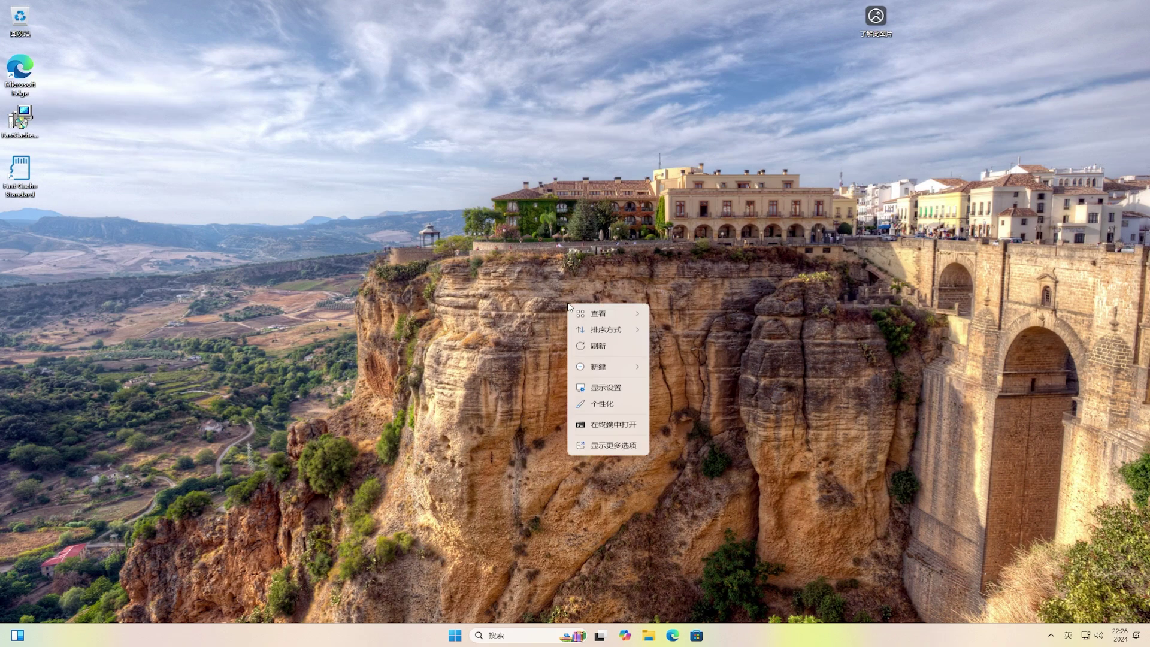
left_click(587, 402)
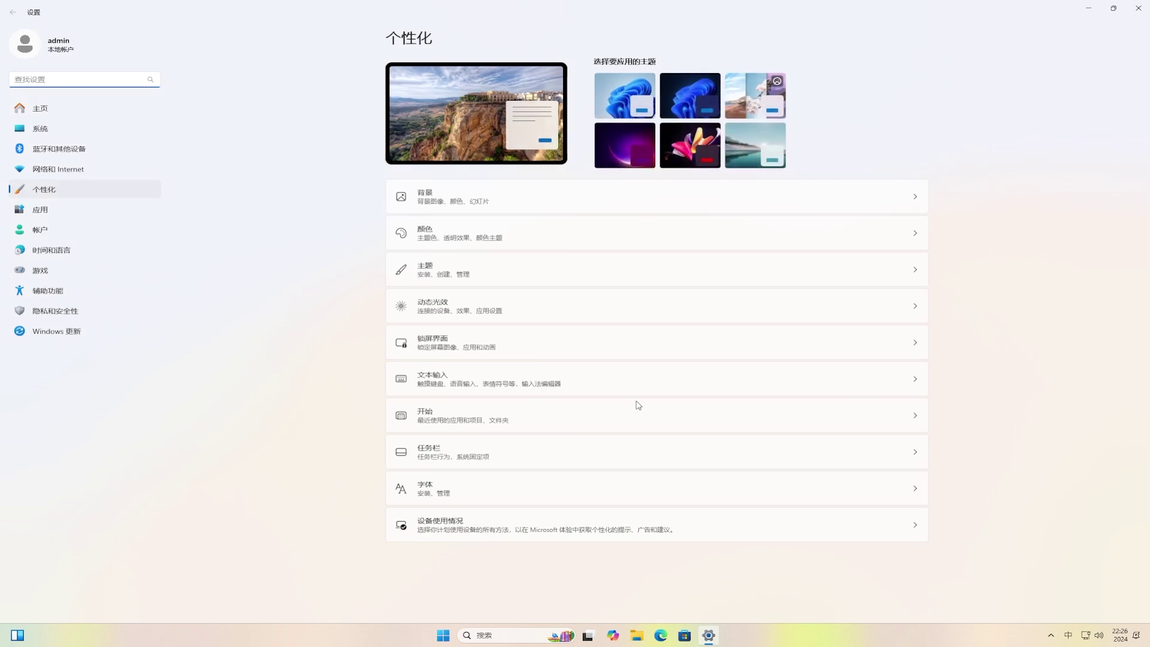
left_click(618, 97)
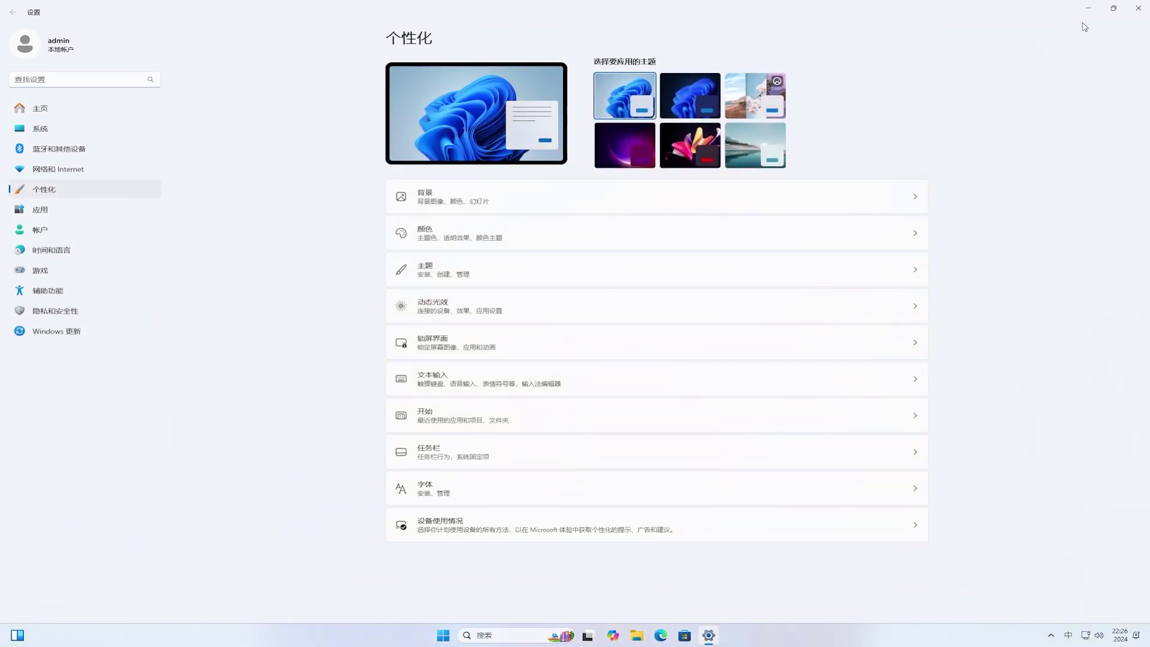
left_click(1138, 10)
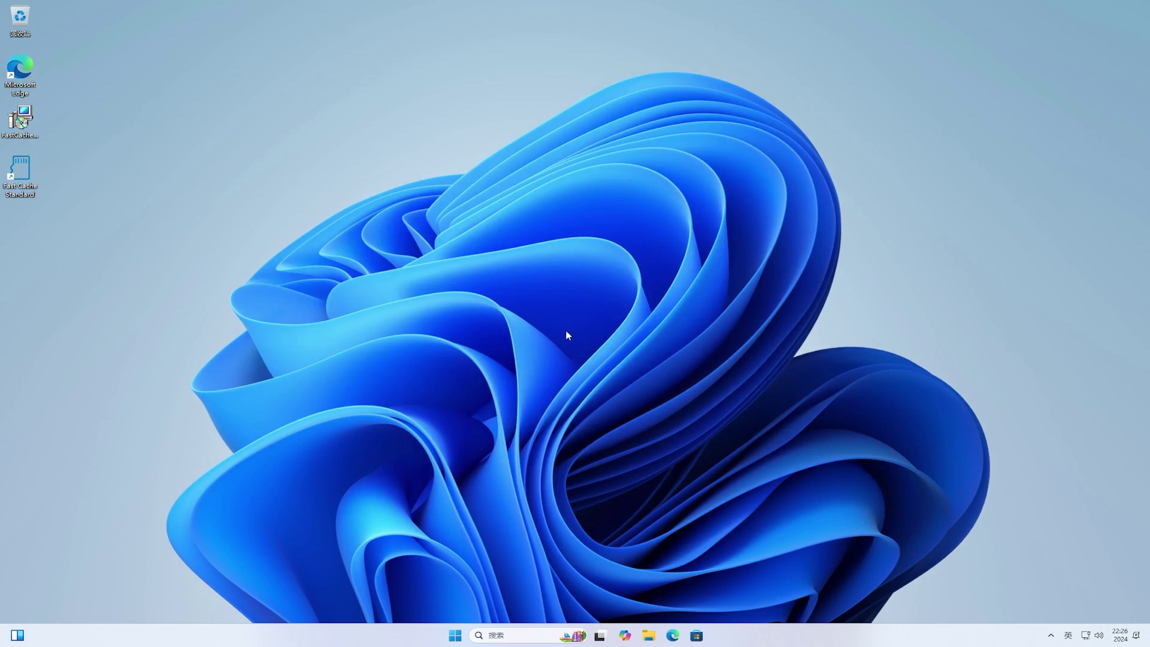
left_click(457, 636)
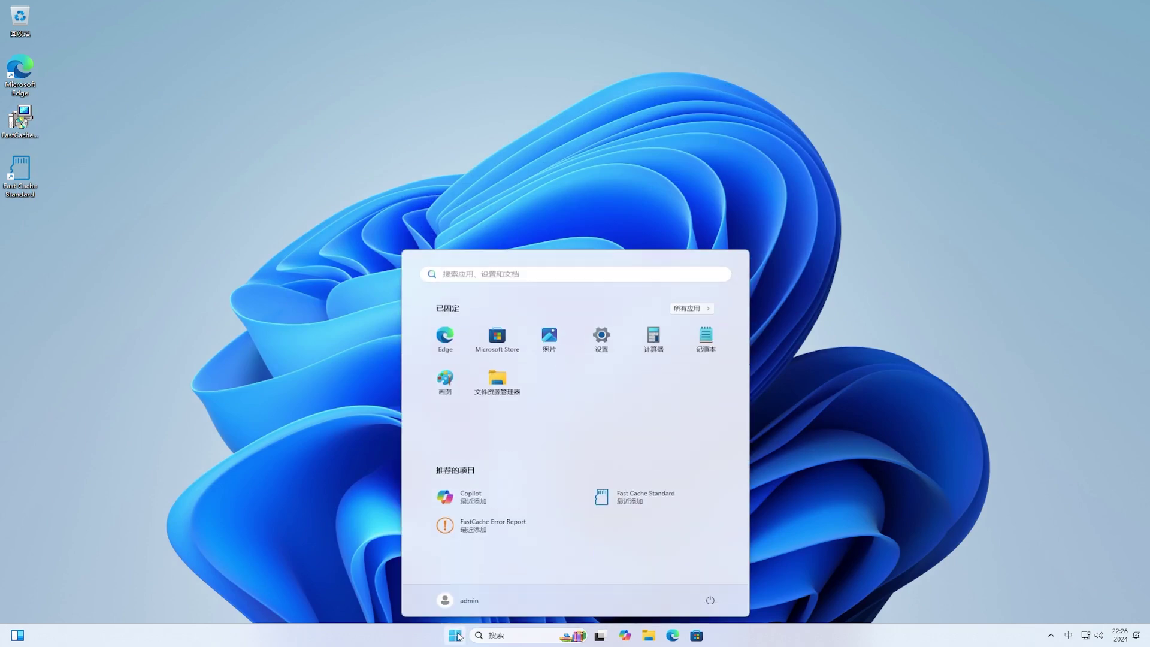
type("winver")
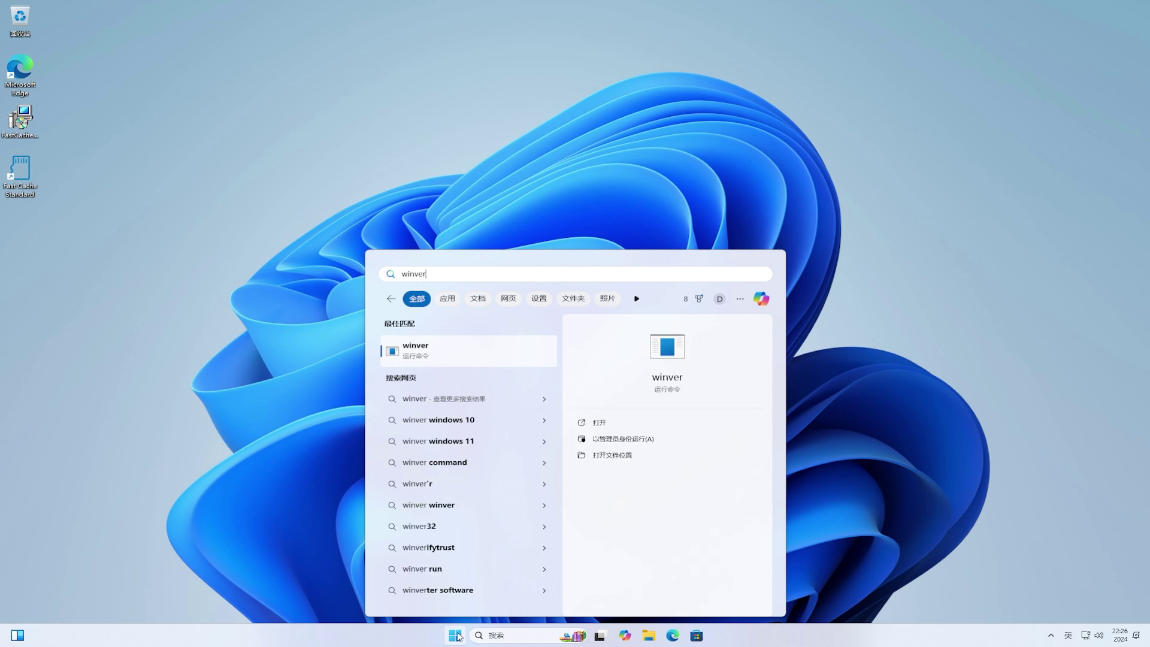
left_click(437, 354)
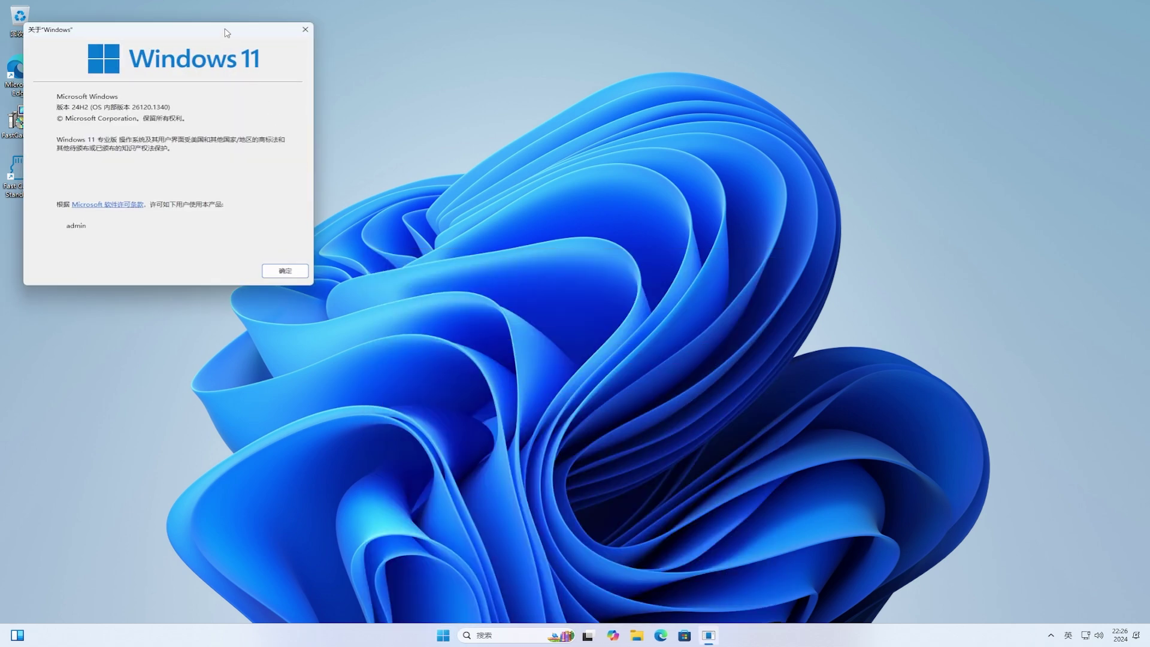
left_click_drag(227, 33, 582, 196)
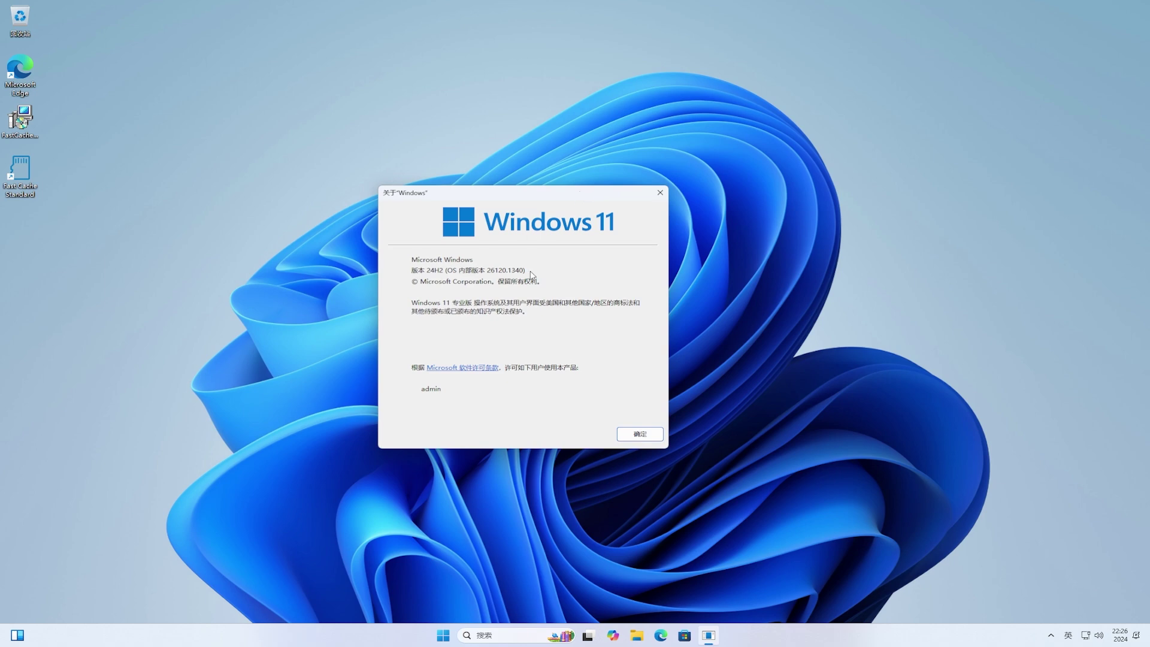
left_click(639, 434)
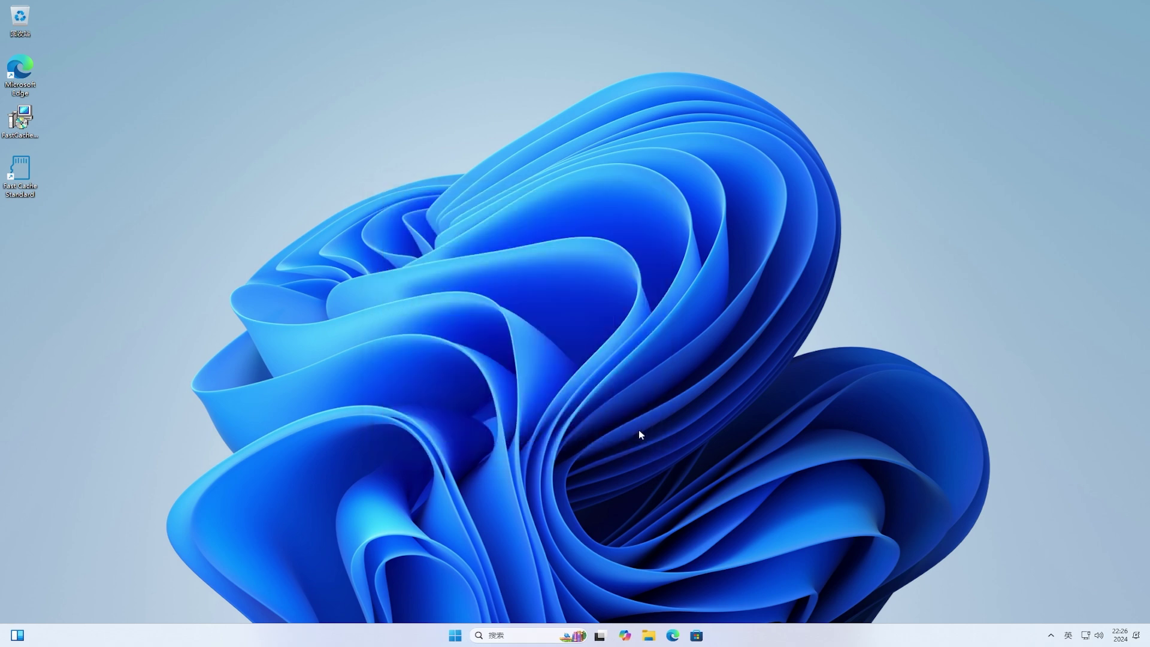
Under Bluetooth & devices > Mobile devices, enable 'Allow this PC to access your mobile devices', then minimize Settings.
left_click(455, 639)
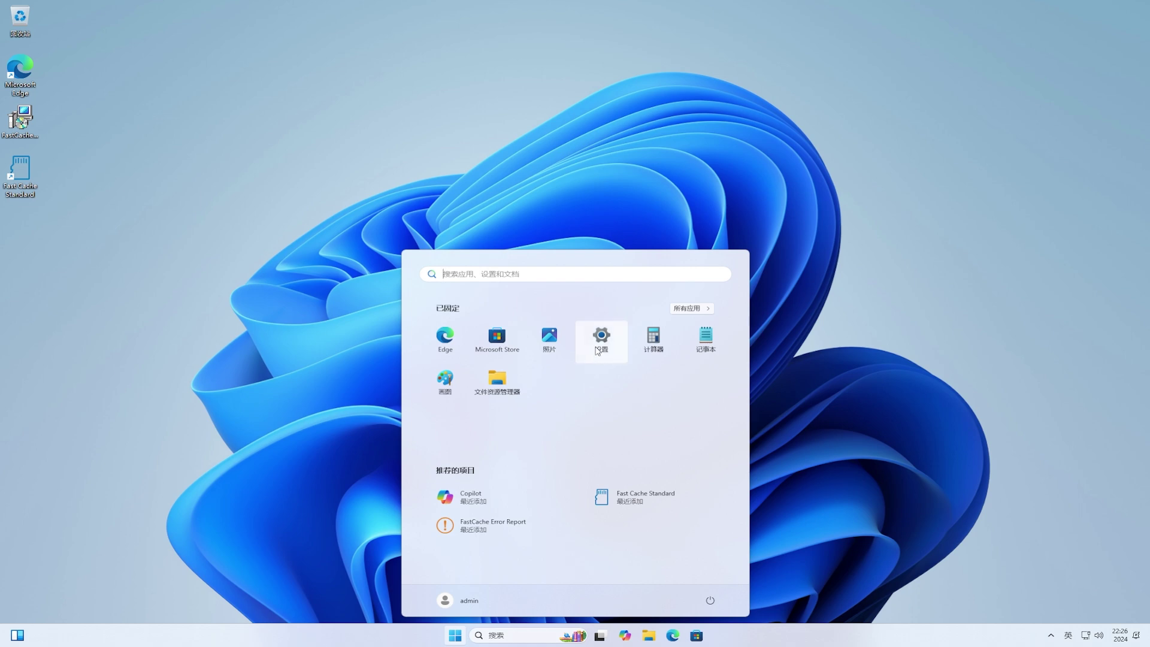
left_click(597, 351)
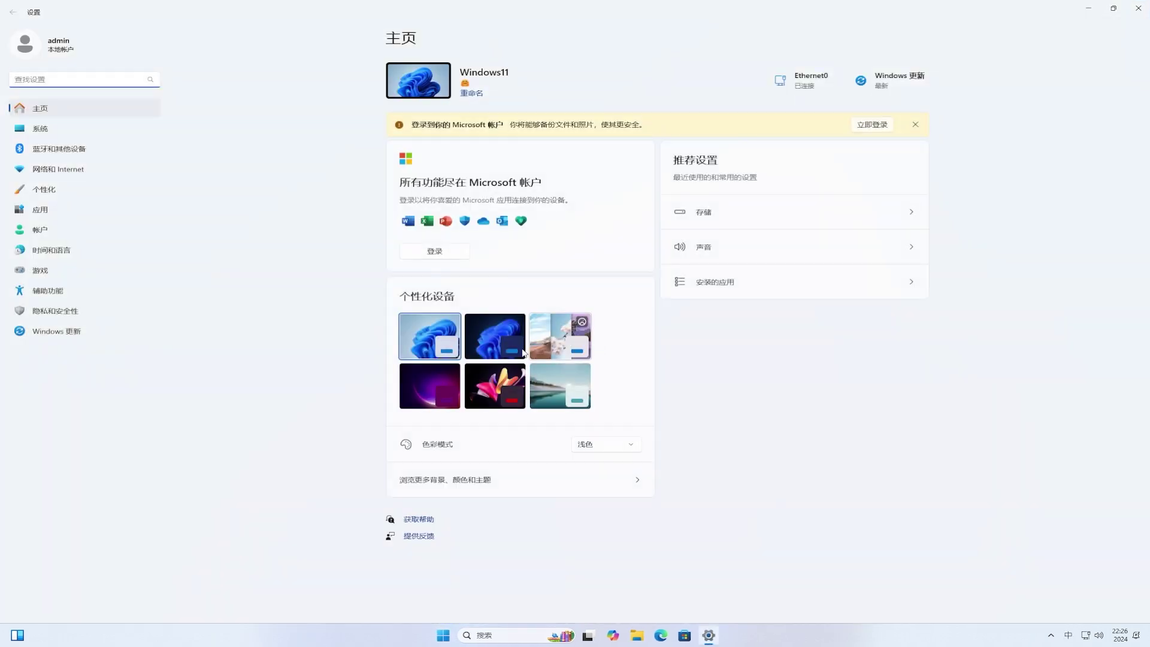
left_click(45, 153)
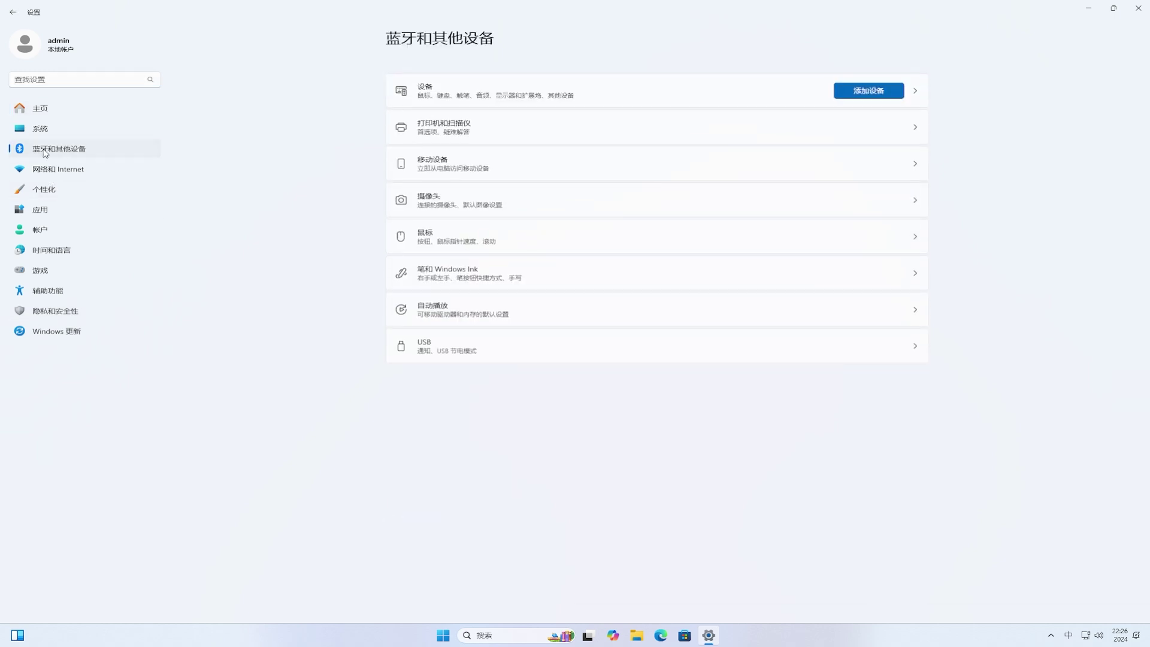
left_click(485, 168)
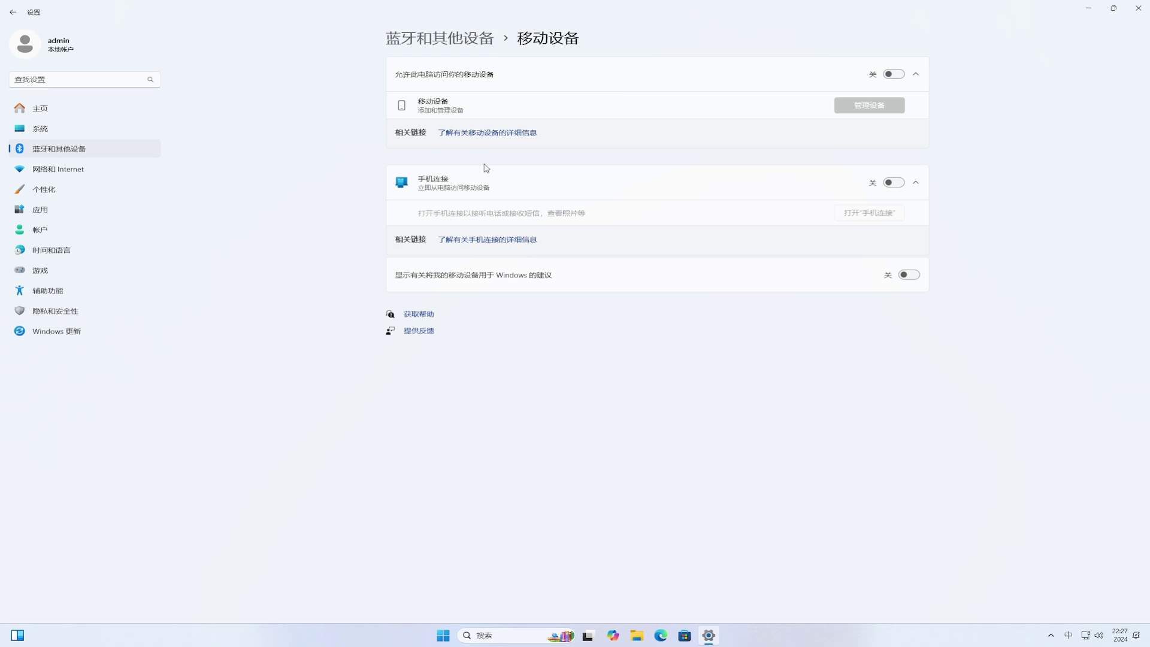
left_click(893, 74)
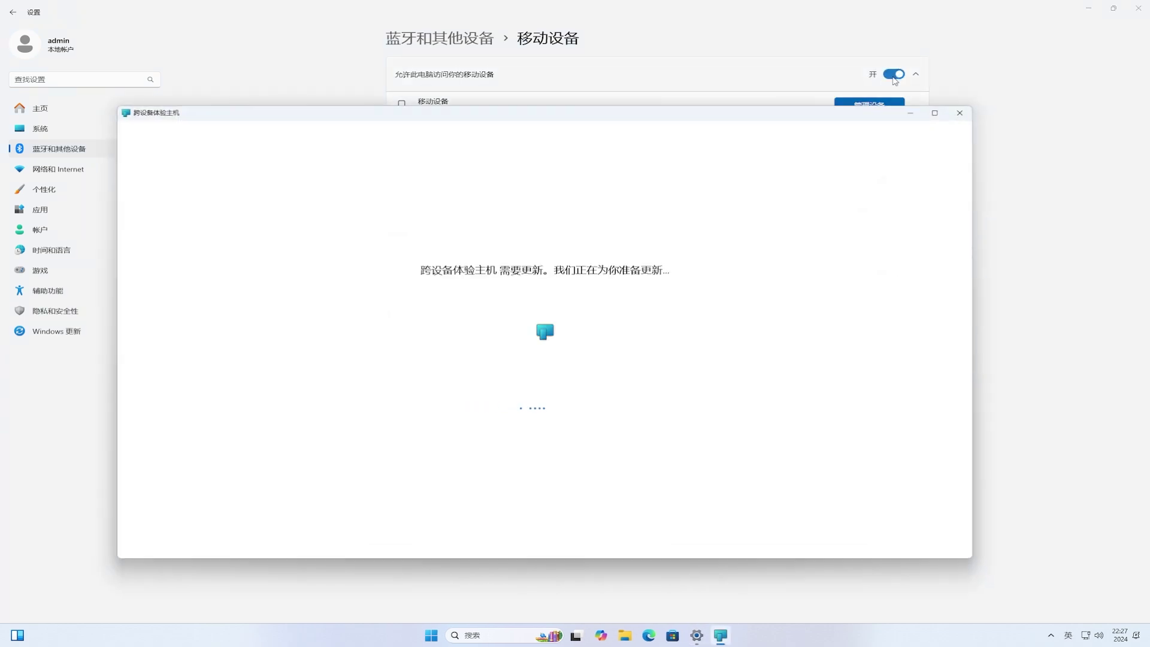
left_click(1089, 9)
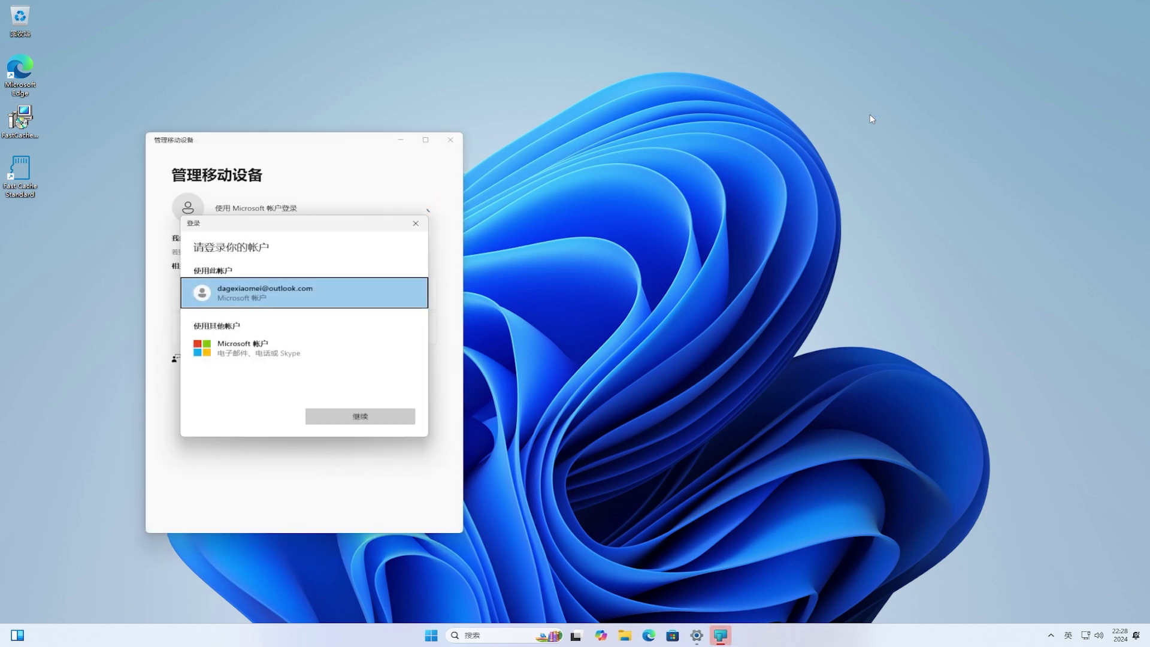
Sign in with the existing Microsoft account, disable the linked phone, and bring up the Add device QR code.
left_click(354, 295)
left_click(381, 419)
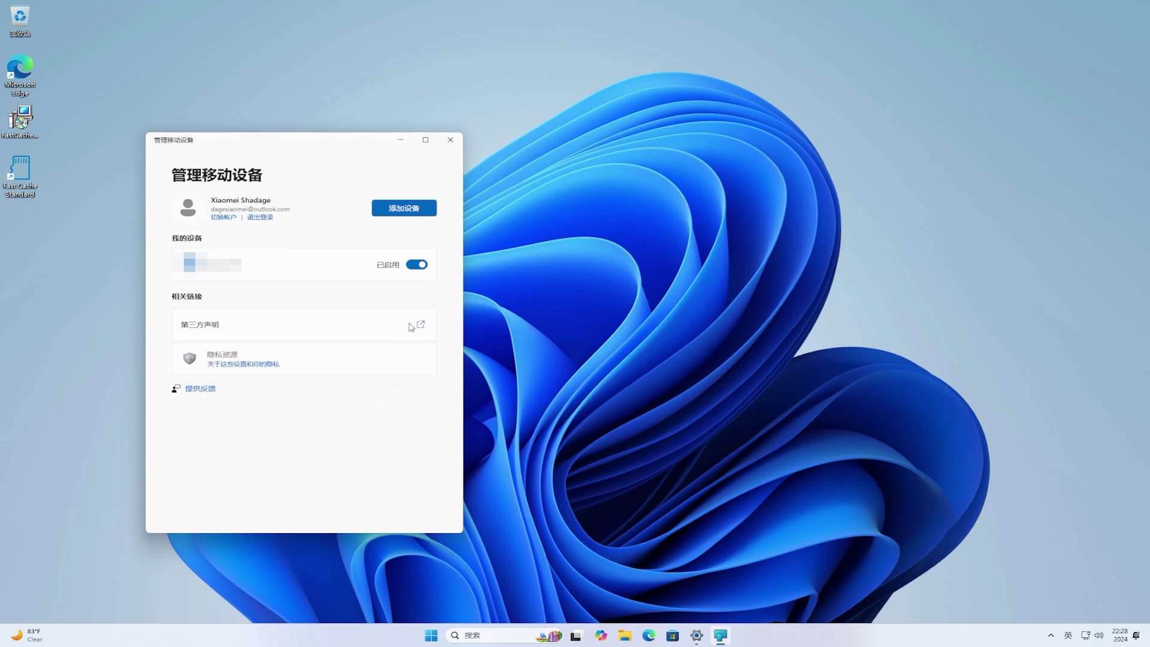
left_click(422, 267)
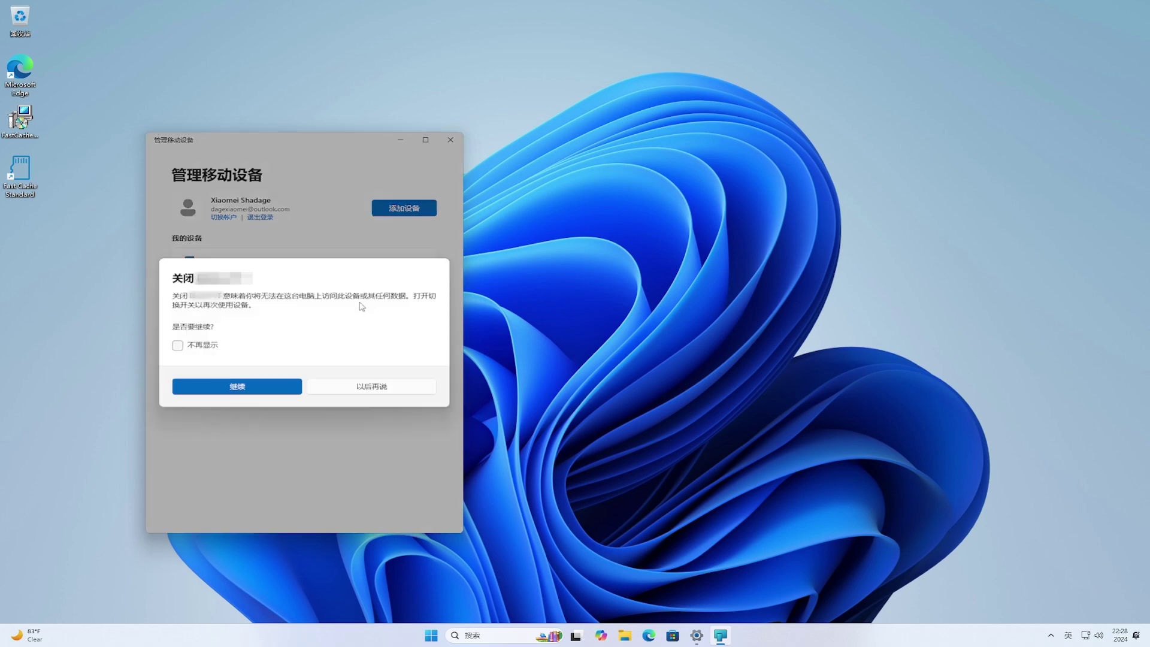
left_click(242, 389)
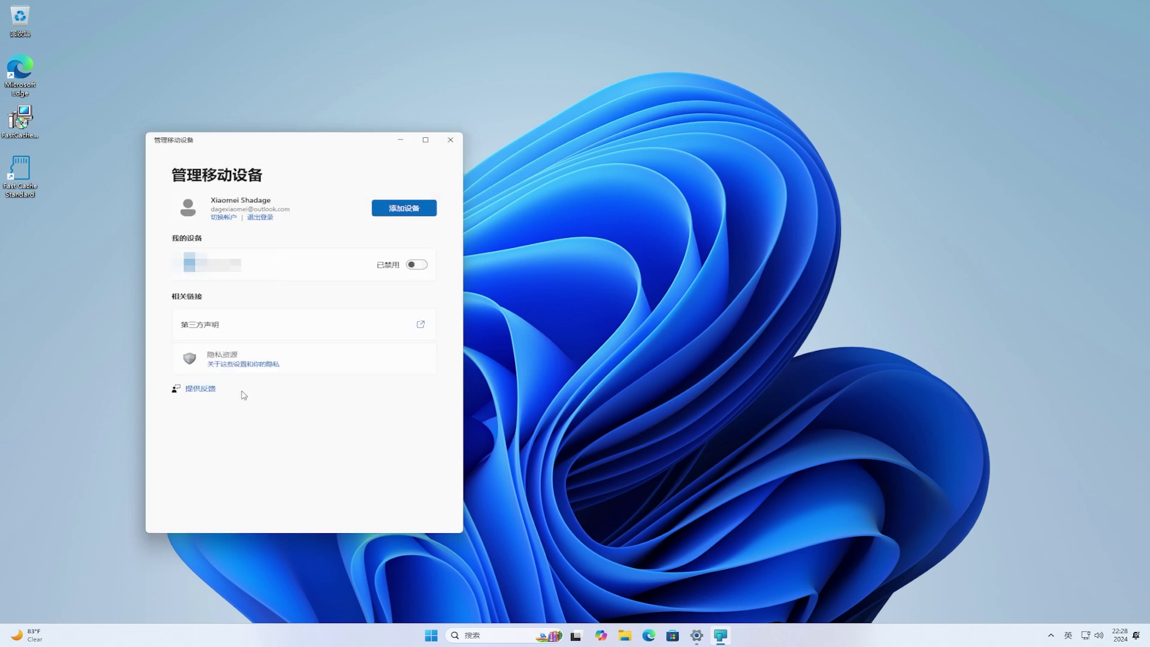
left_click(389, 213)
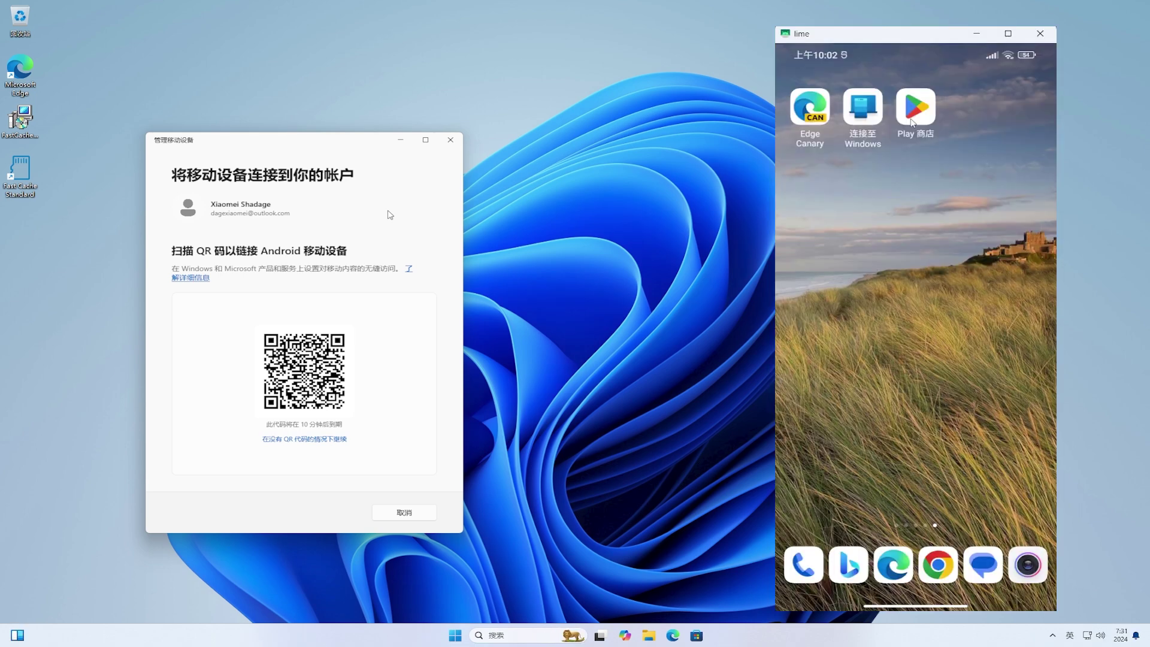
In the mirrored Play Store, search 连接至windows and open the Connect to Windows app page.
left_click(913, 114)
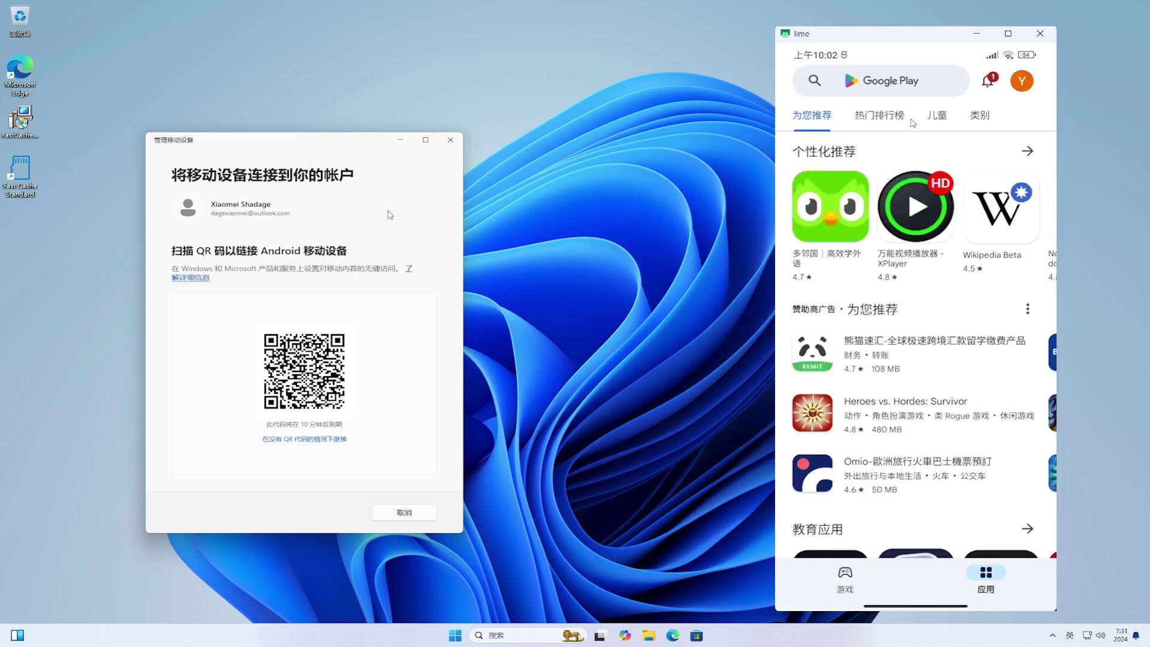
left_click(928, 85)
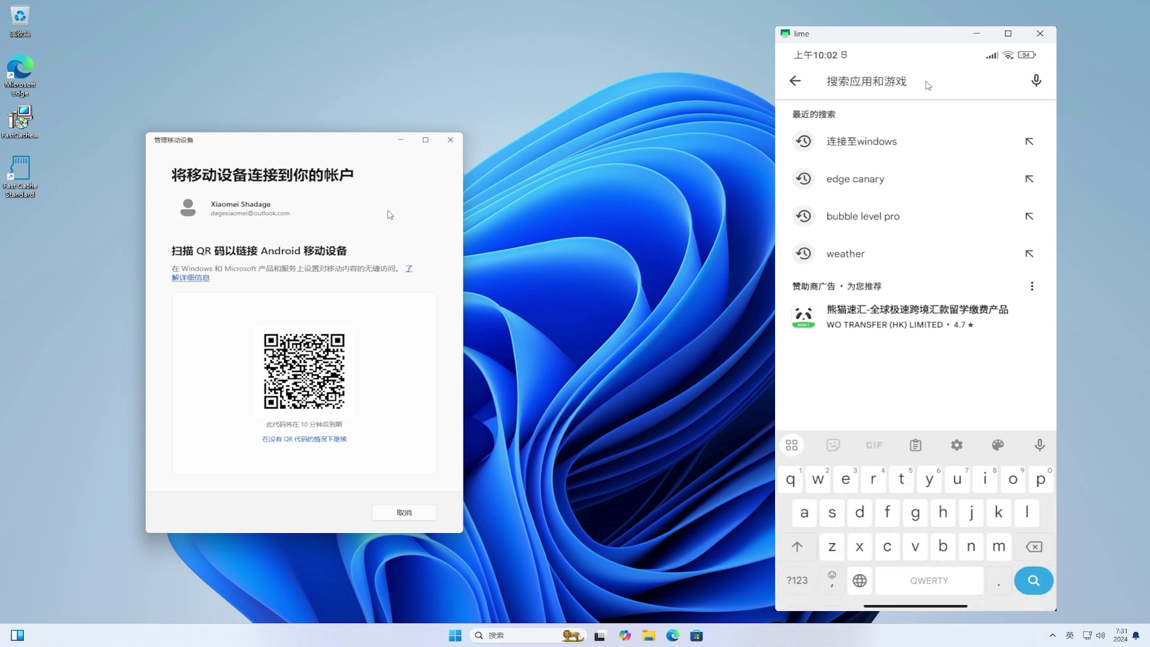
left_click(919, 143)
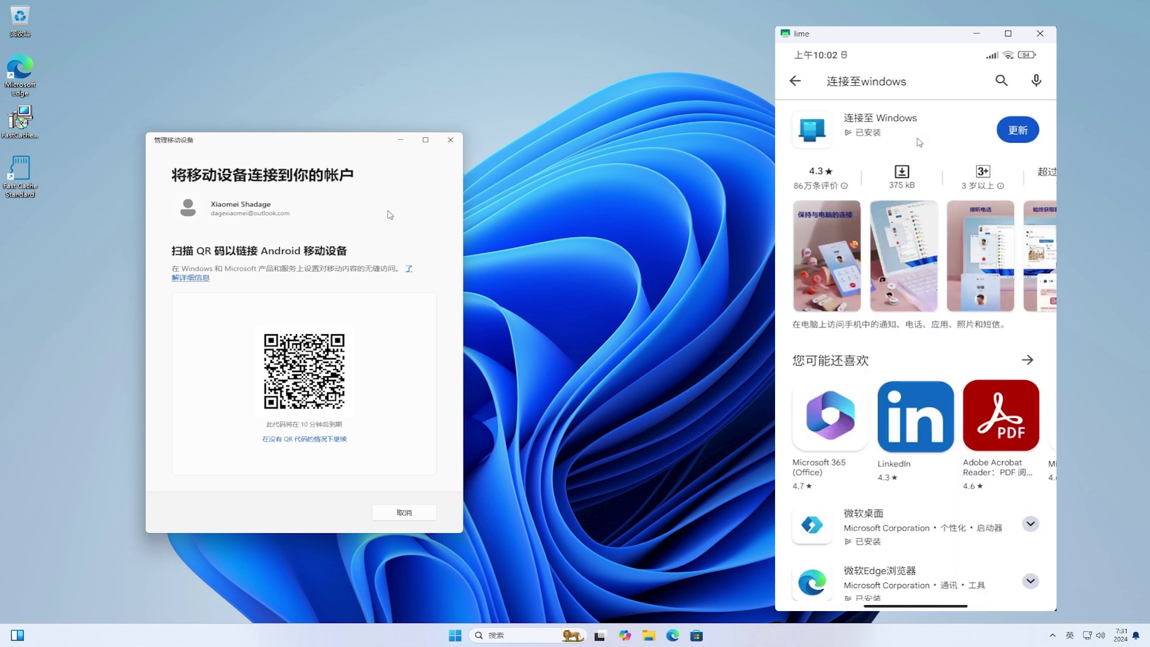
left_click(822, 134)
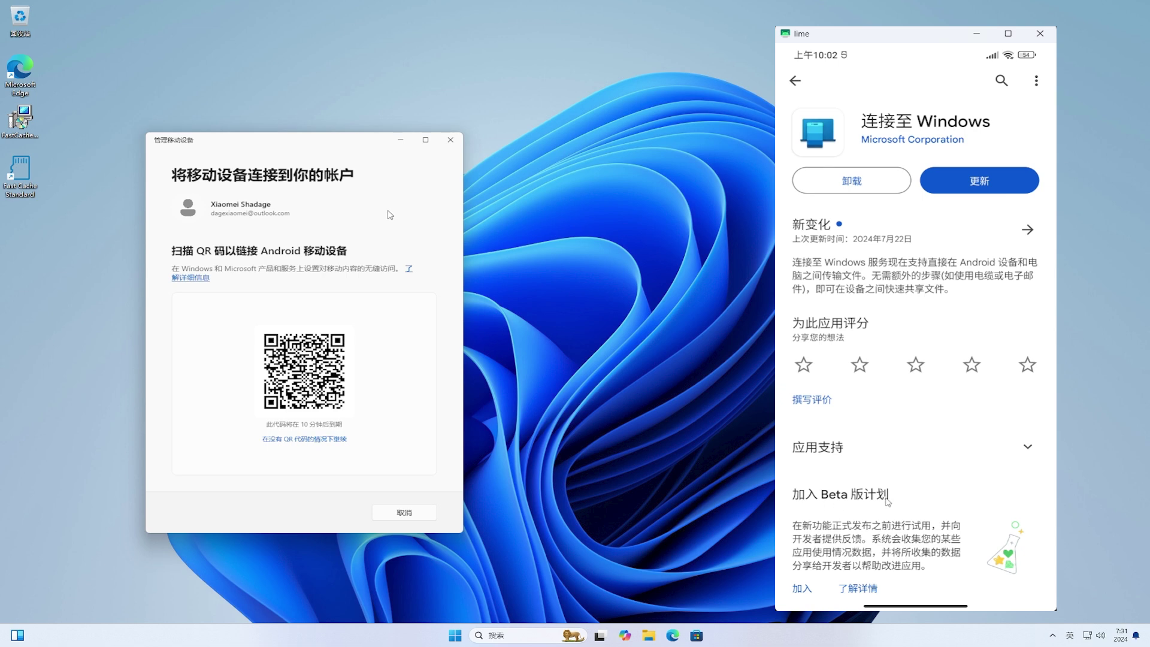
Join the app's Beta programme, confirm with 加入, and reopen the app page.
left_click(802, 589)
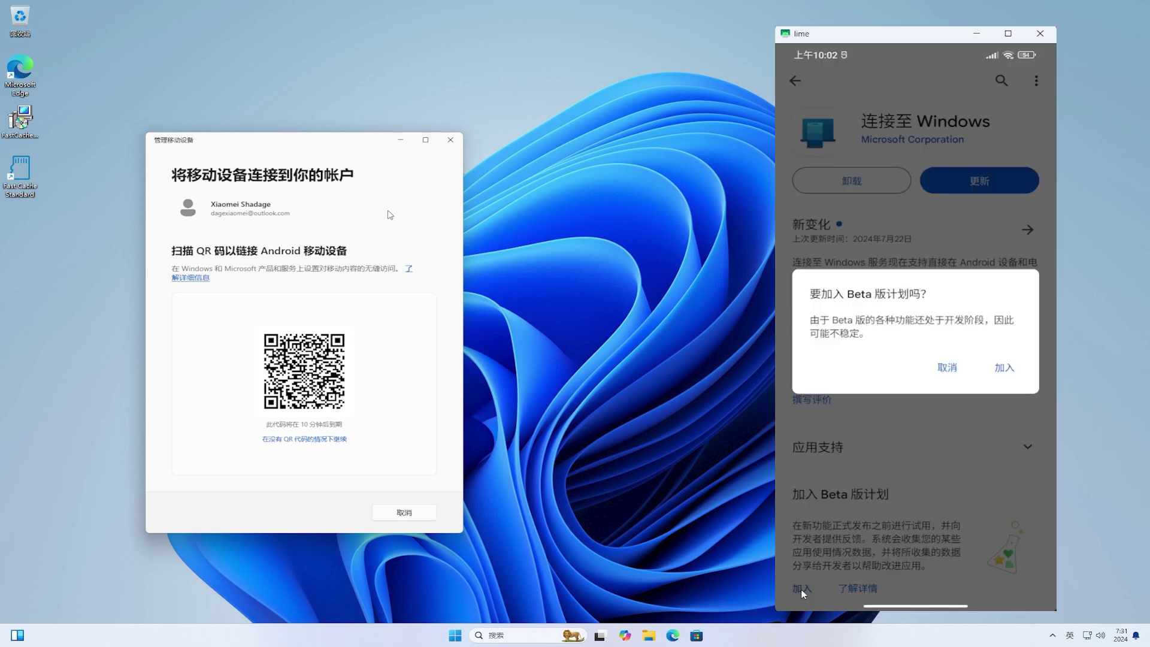
left_click(1004, 368)
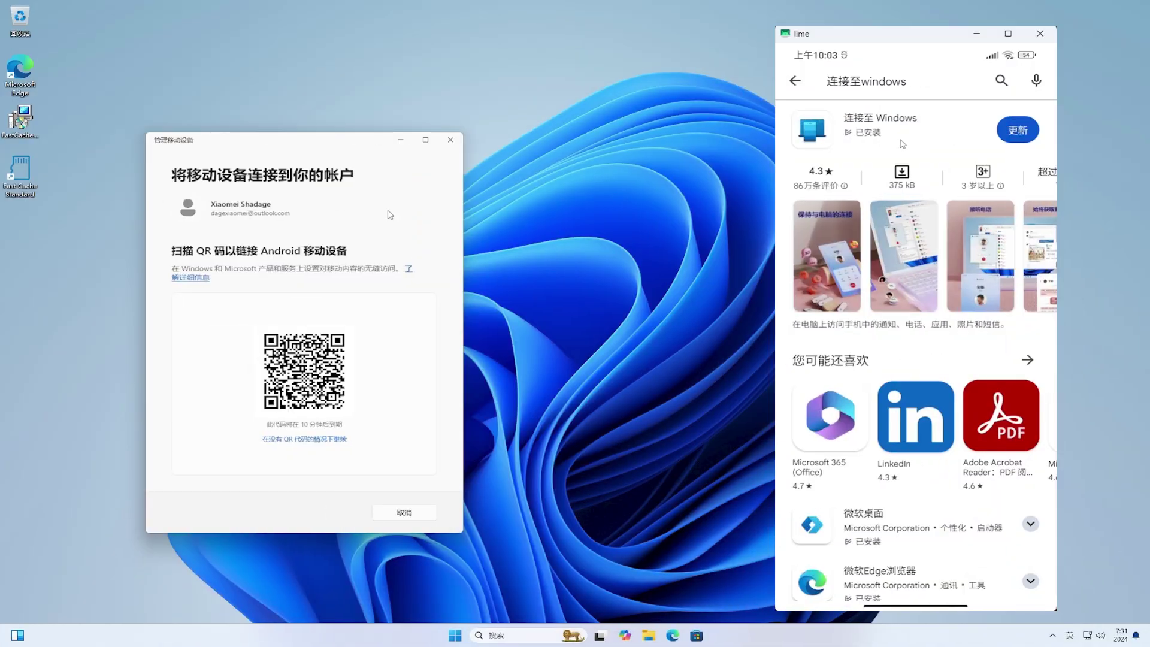
left_click(809, 138)
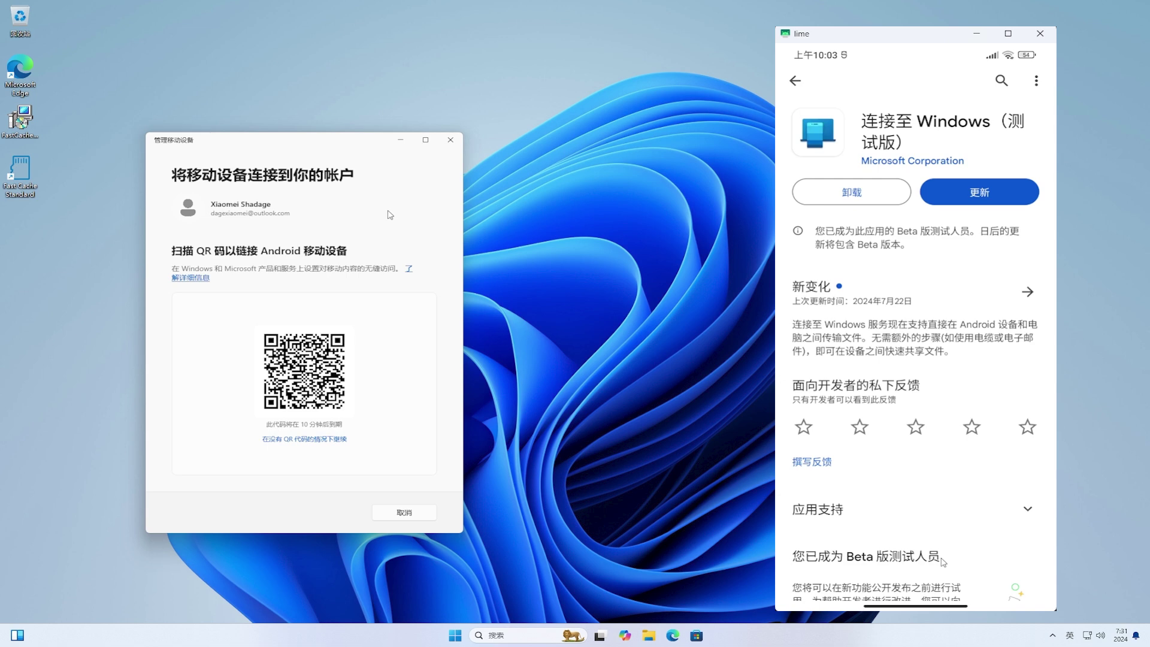
Install the beta update, launch the app, check version 1.24071.172.0-preprod under 关于, then go back.
left_click(961, 202)
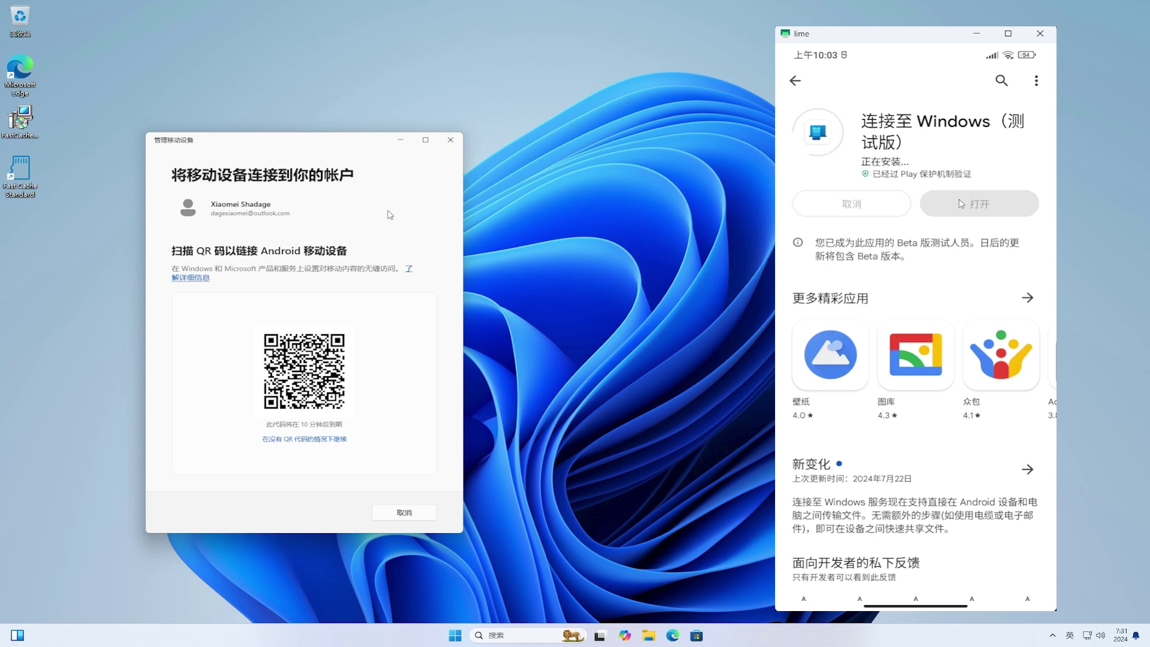
left_click(1016, 198)
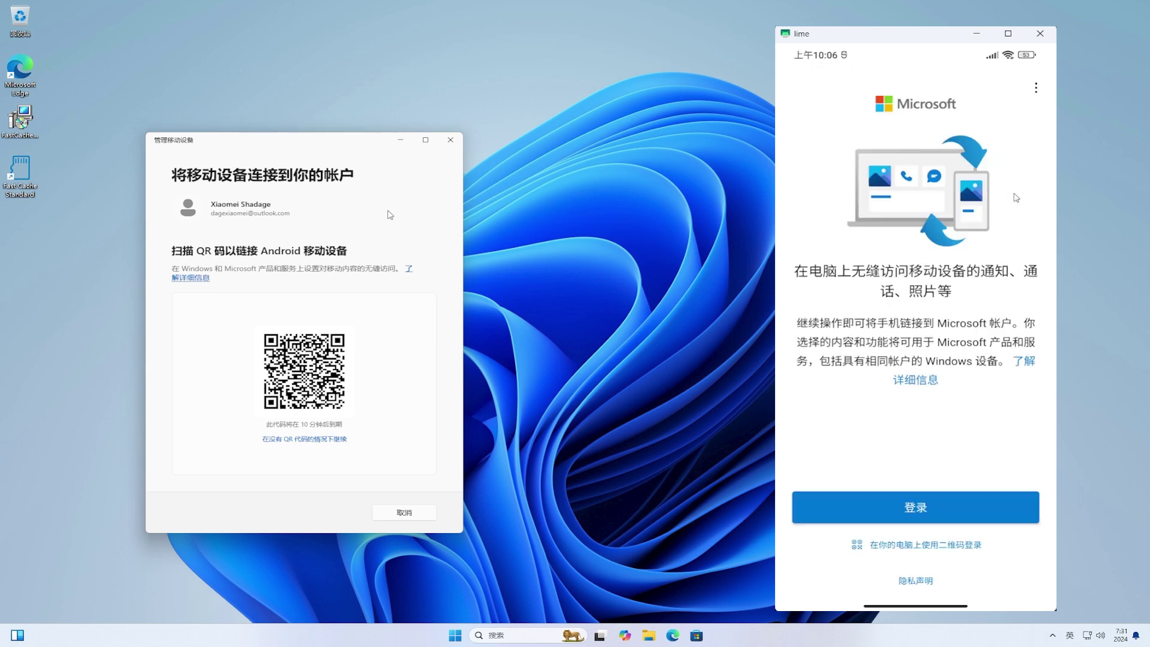
left_click(1037, 89)
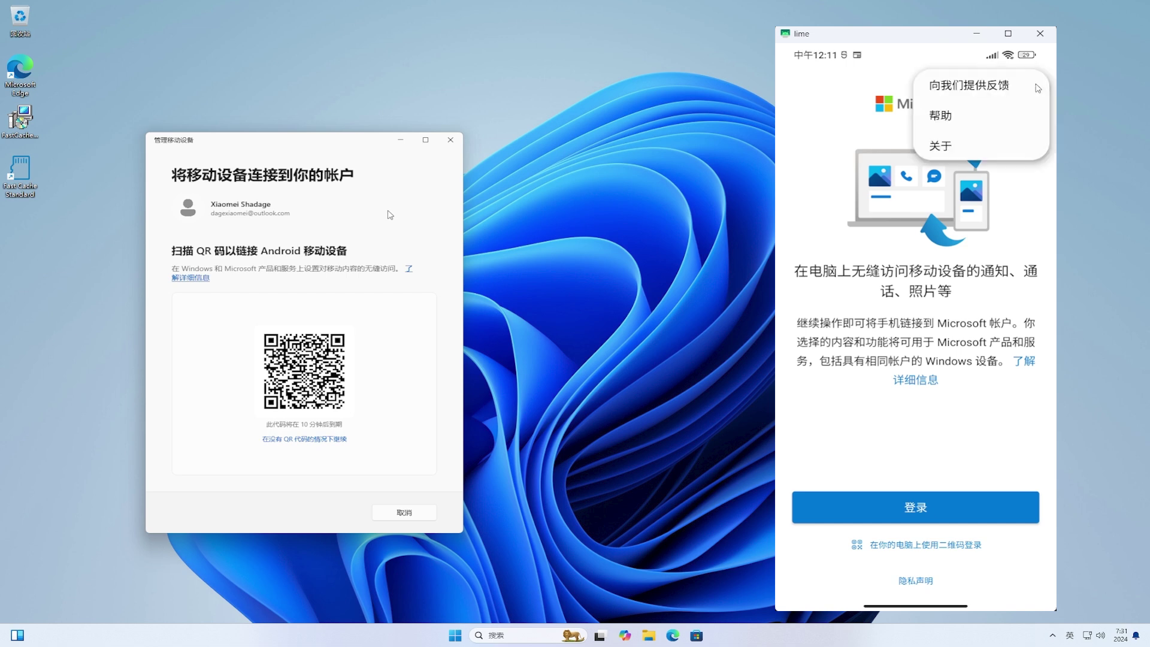
left_click(1015, 152)
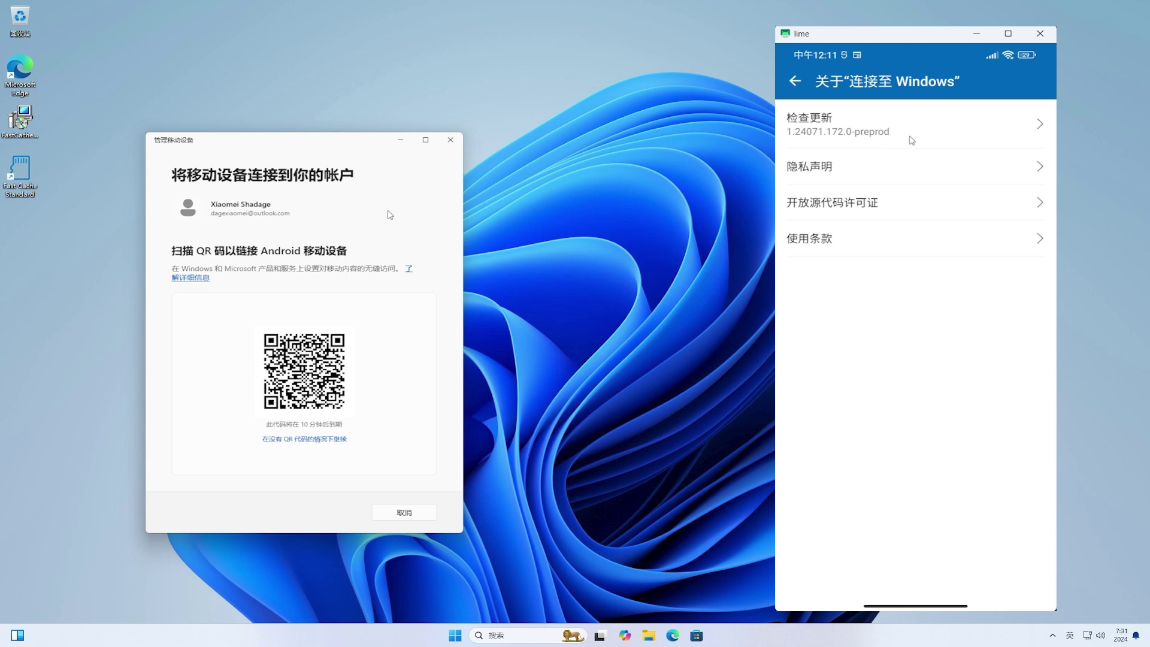
left_click(795, 86)
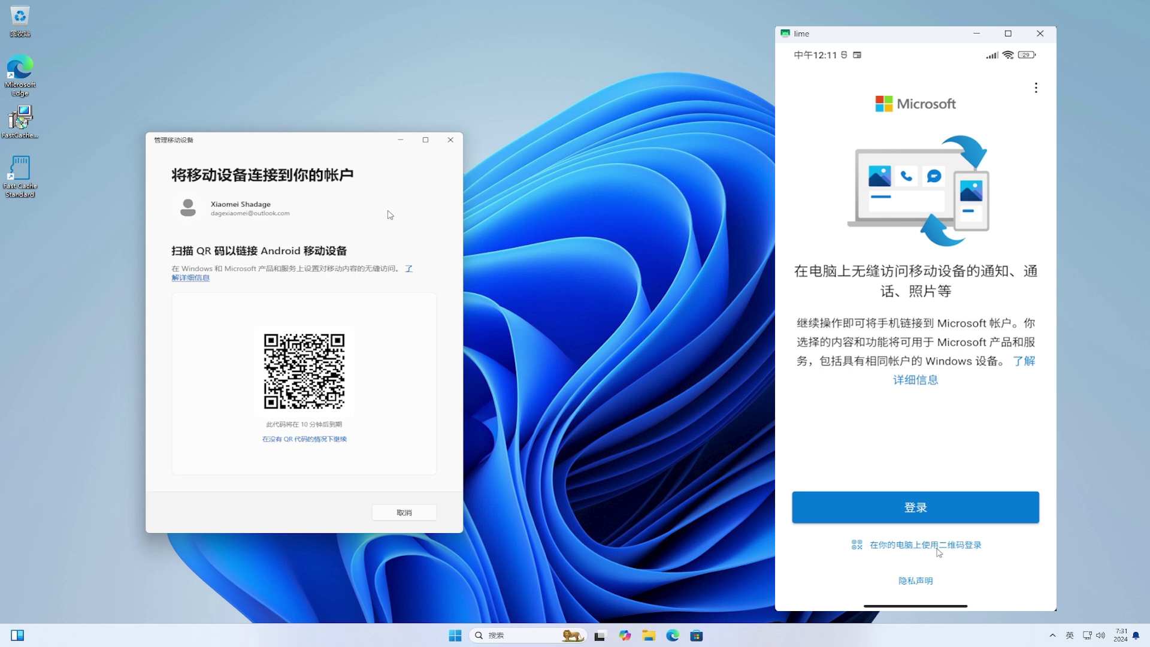
Sign in via the PC's QR code, allowing the camera once, and submit the PC's verification code.
left_click(939, 546)
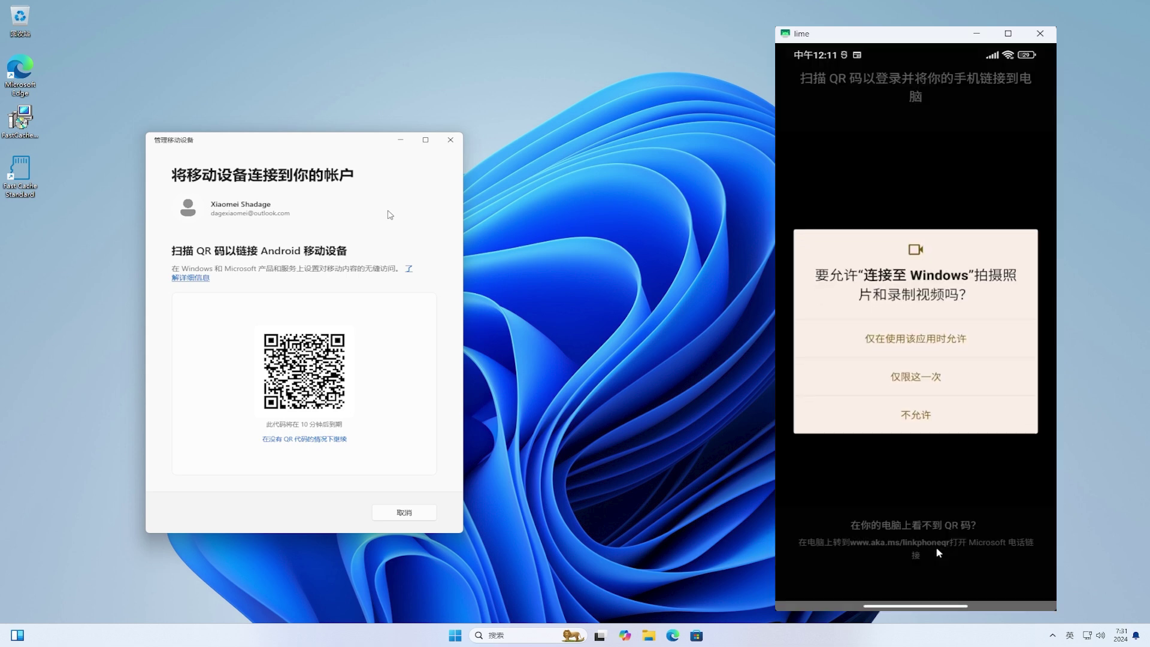
left_click(938, 381)
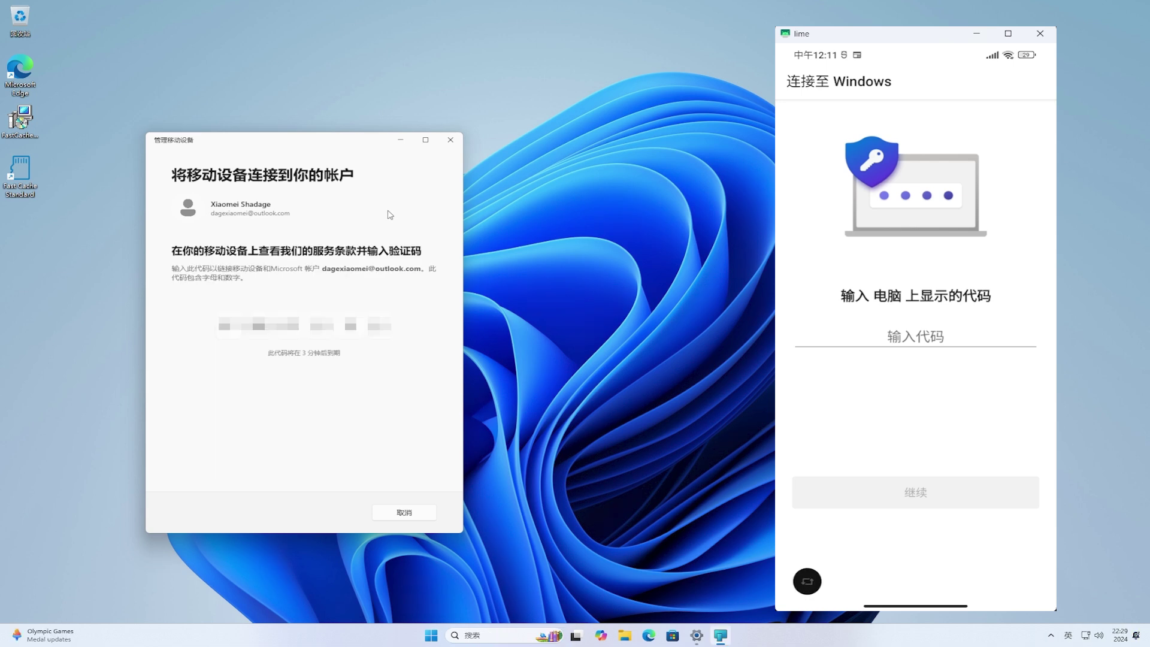
left_click(966, 334)
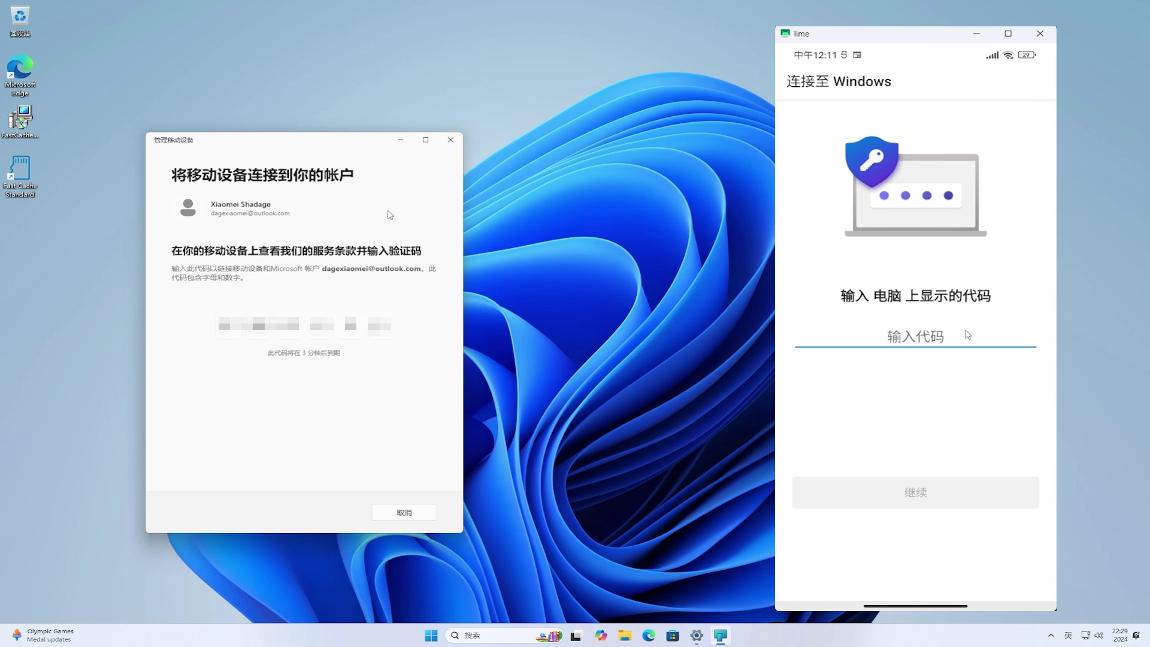
type("A")
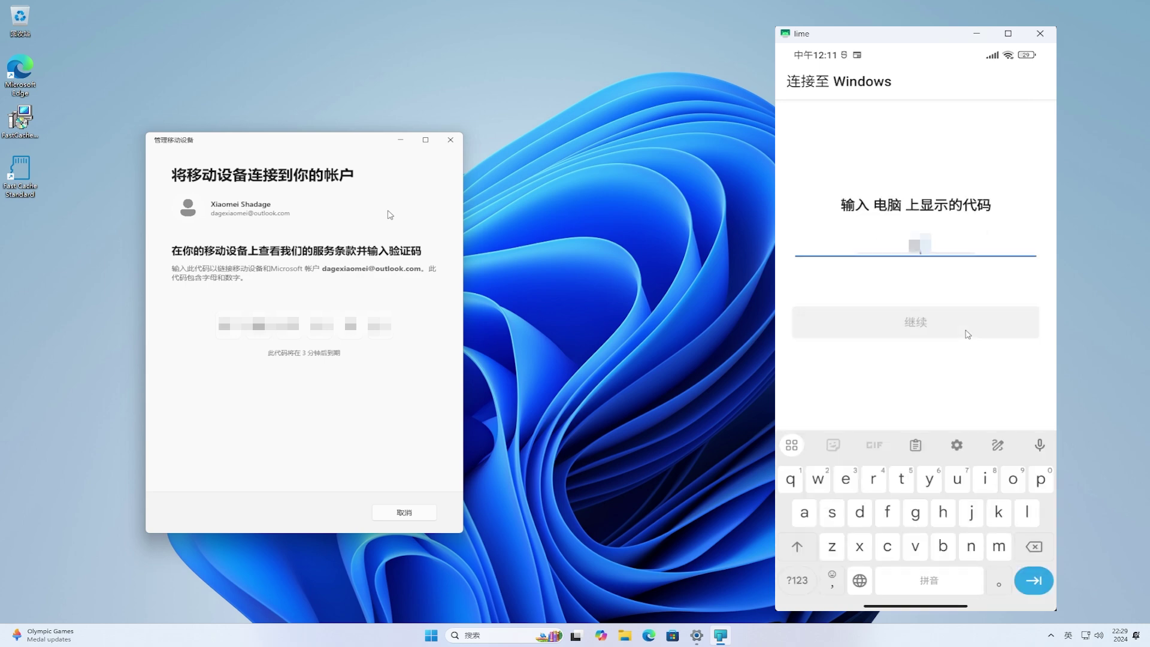
type("TJU")
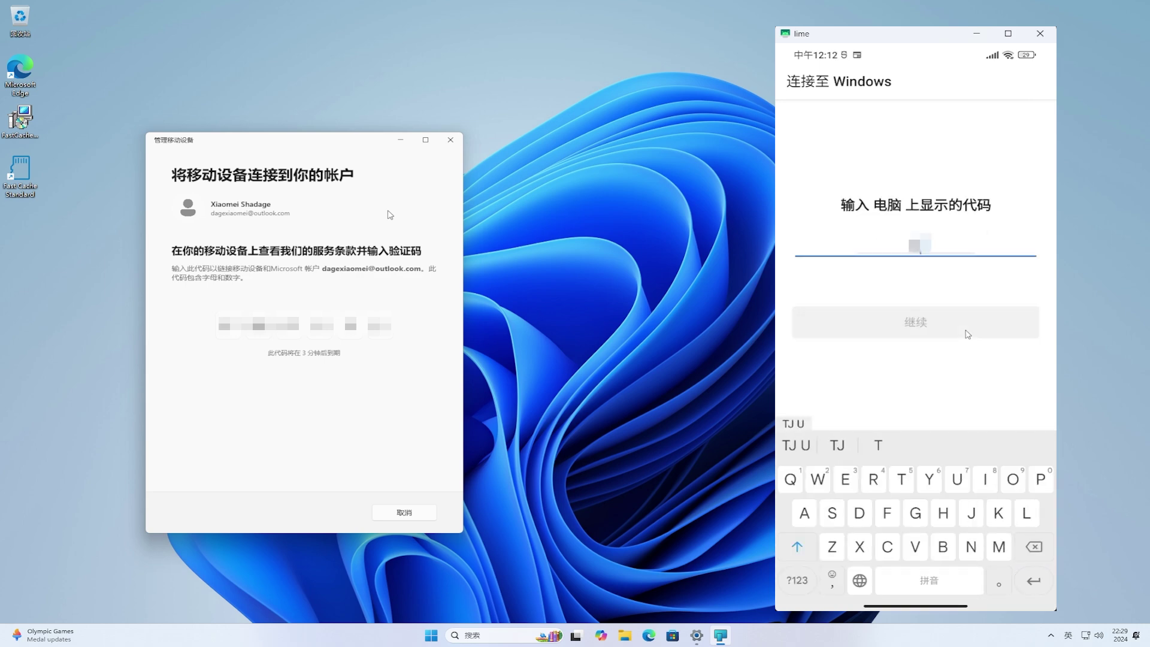
type("DA")
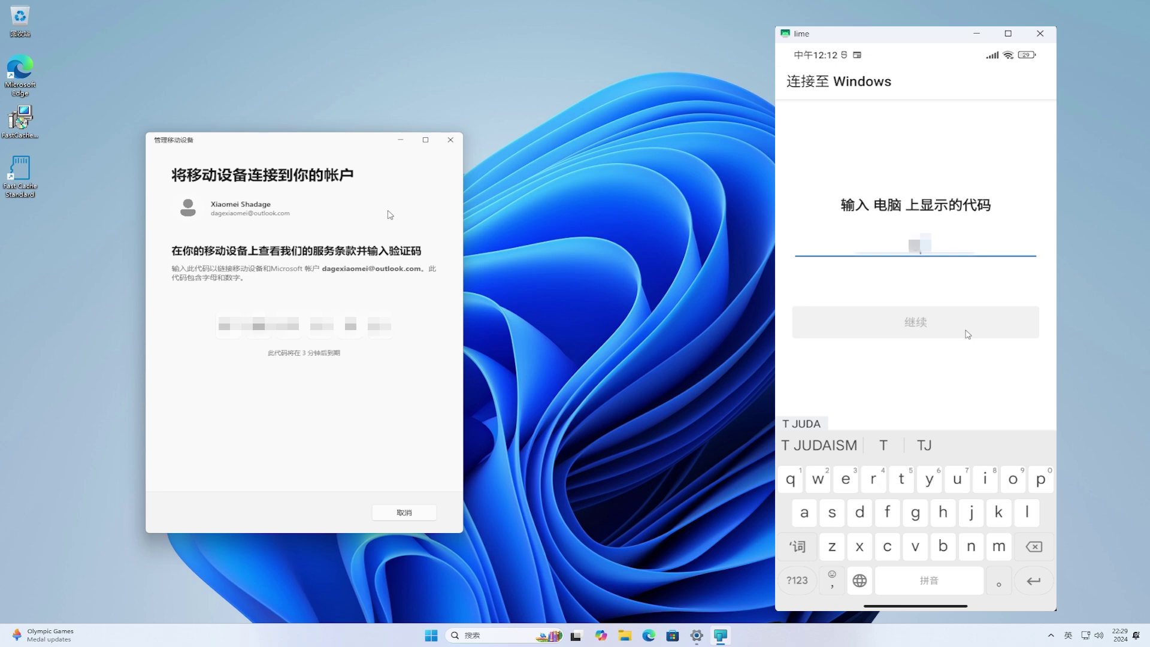
key("shift")
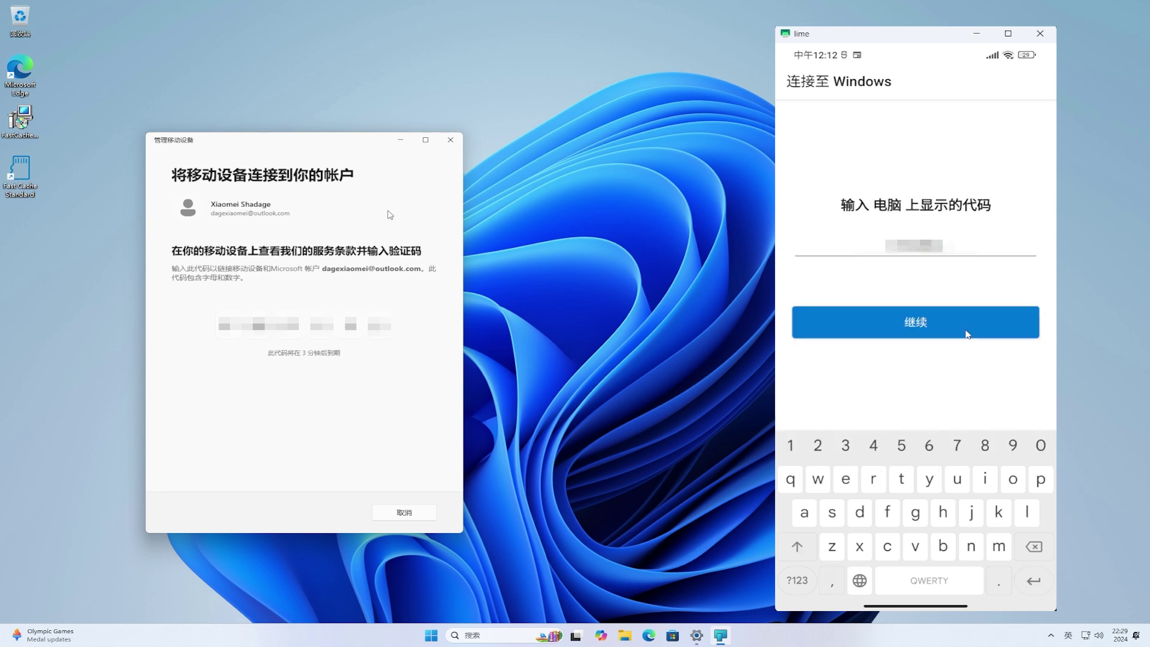
left_click(968, 334)
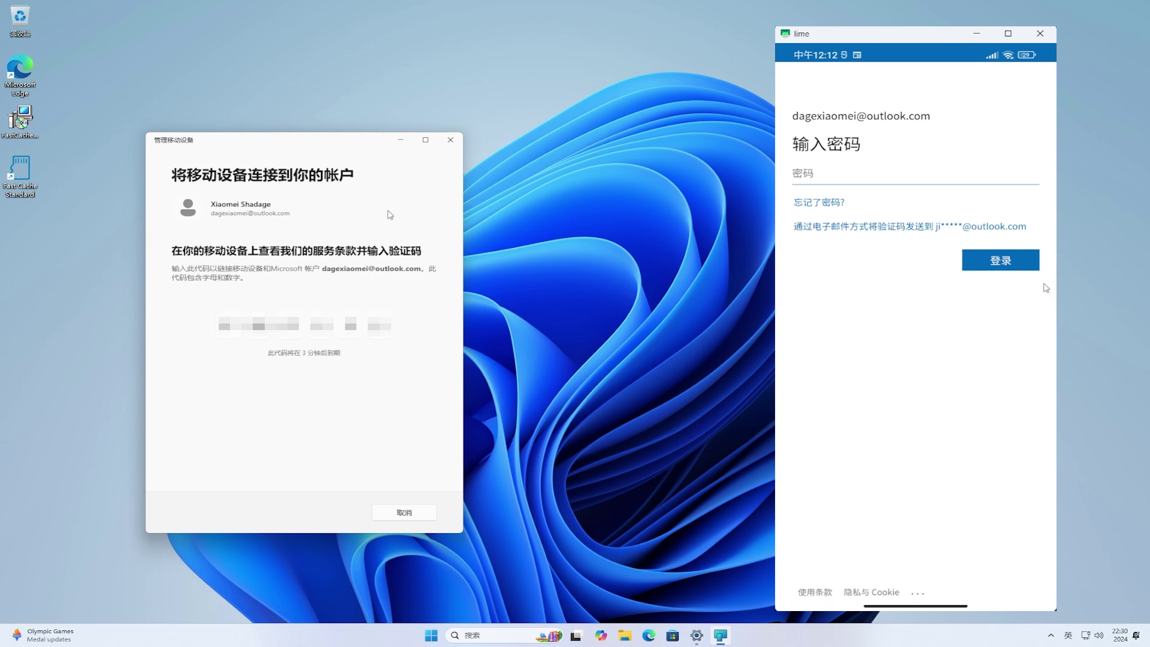
Type the Microsoft account password on the phone and submit it to sign in.
left_click(970, 177)
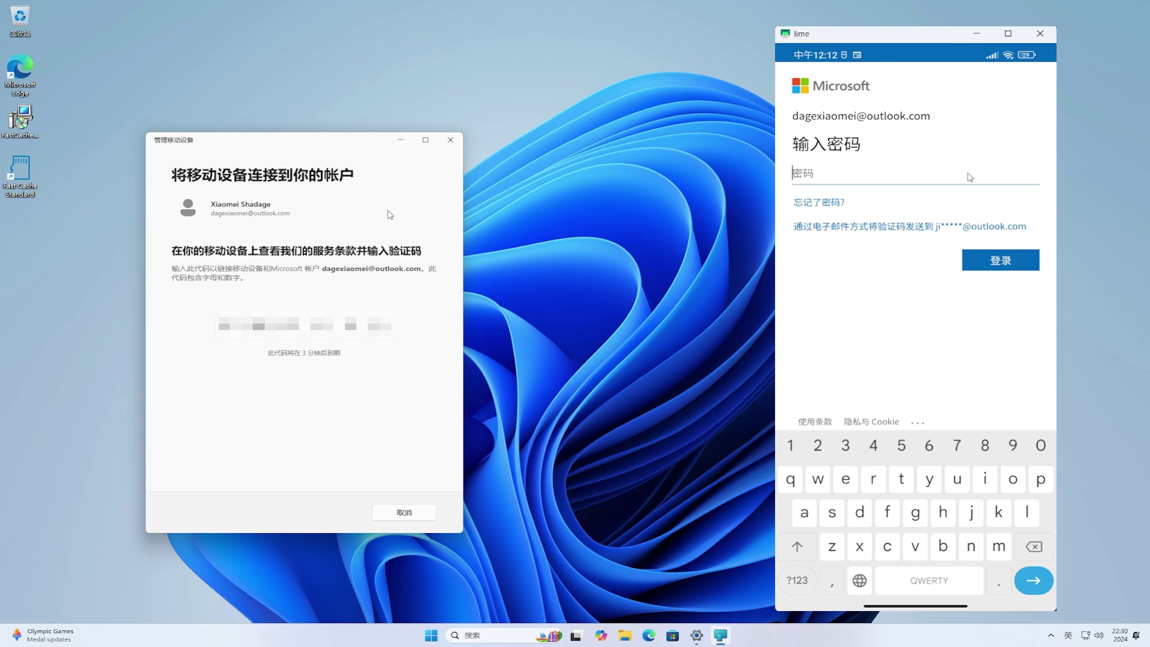
key("shift")
key("BackSpace")
key("BackSpace")
key("BackSpace")
key("BackSpace")
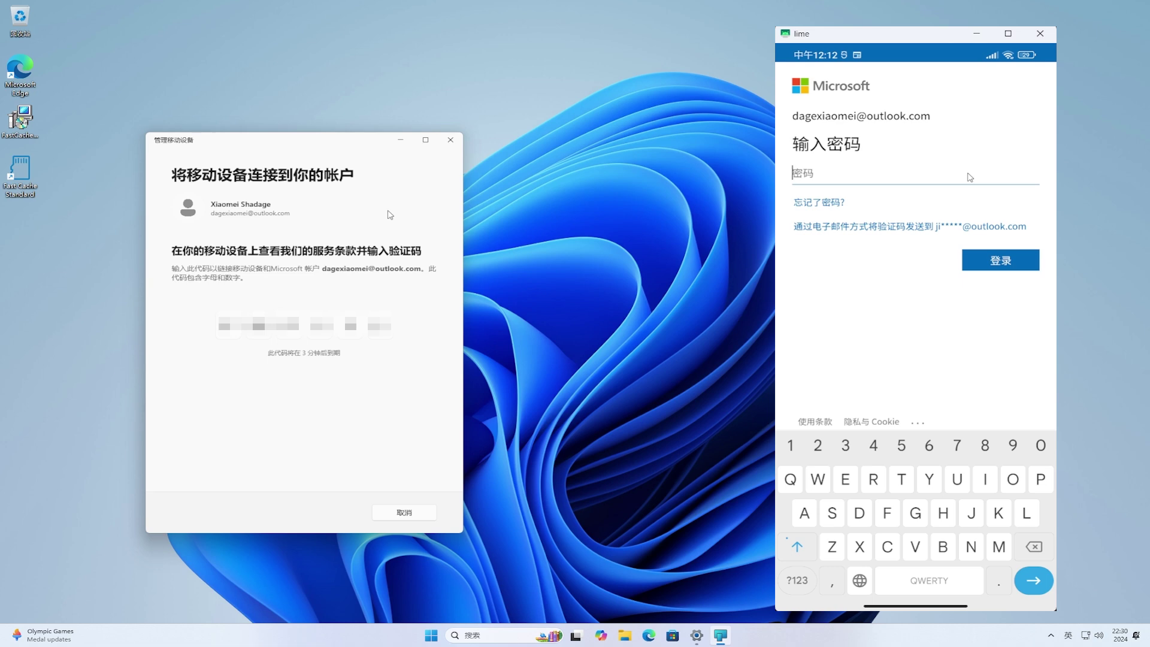
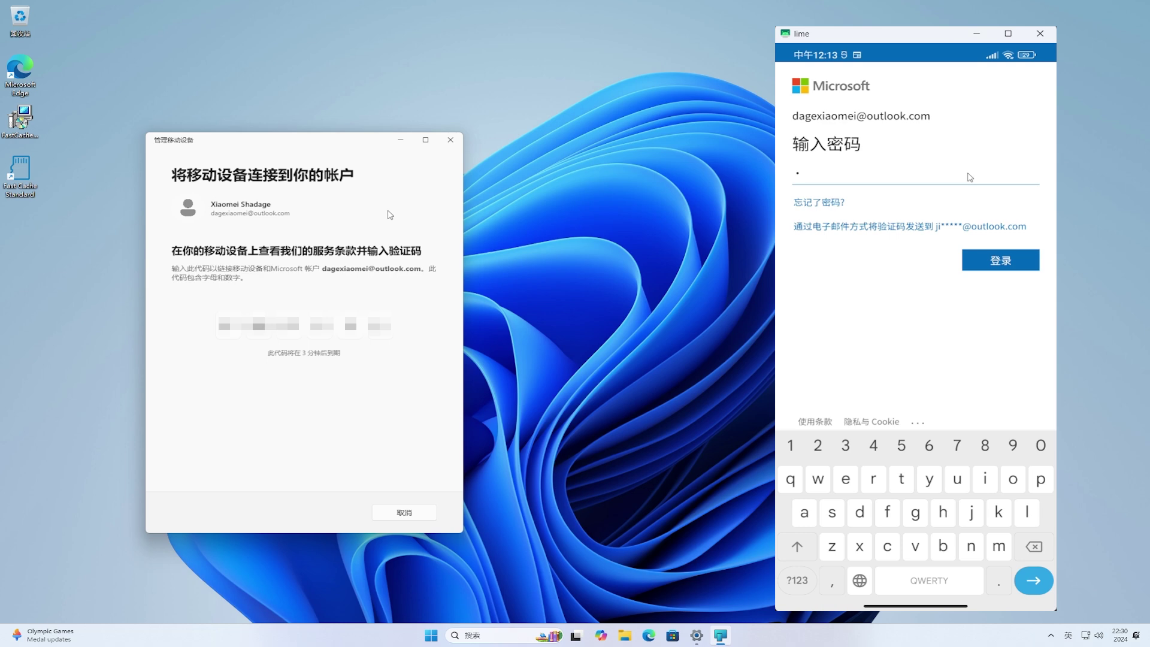
left_click(1010, 264)
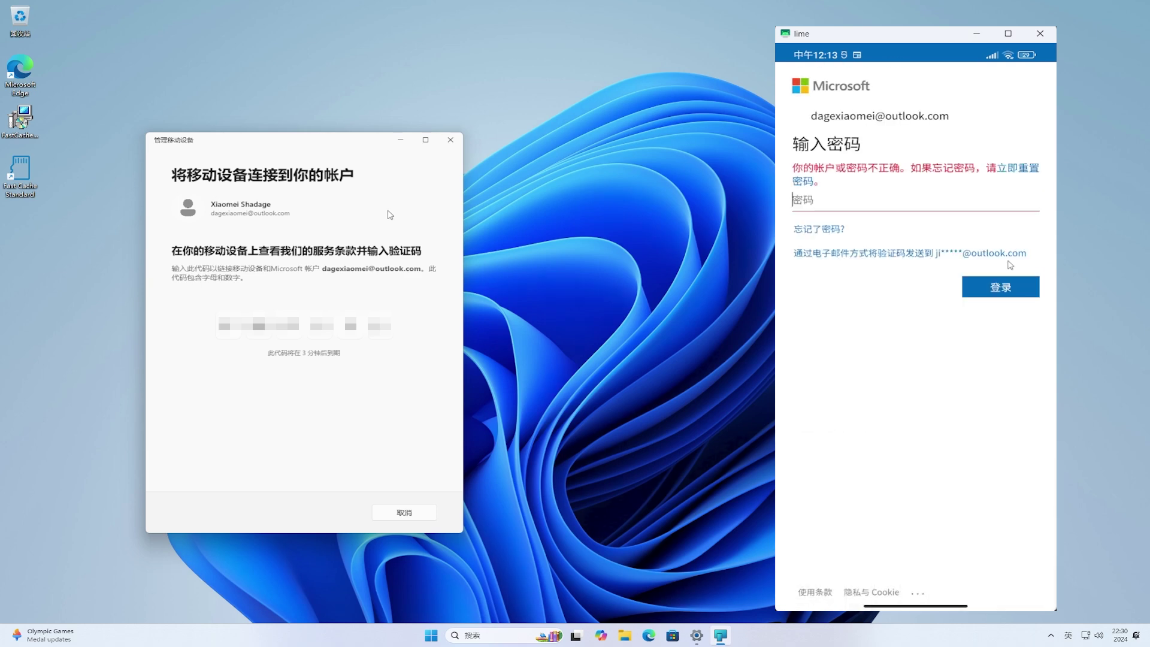
After the incorrect-password error, retype the account password in the password field.
left_click(1016, 205)
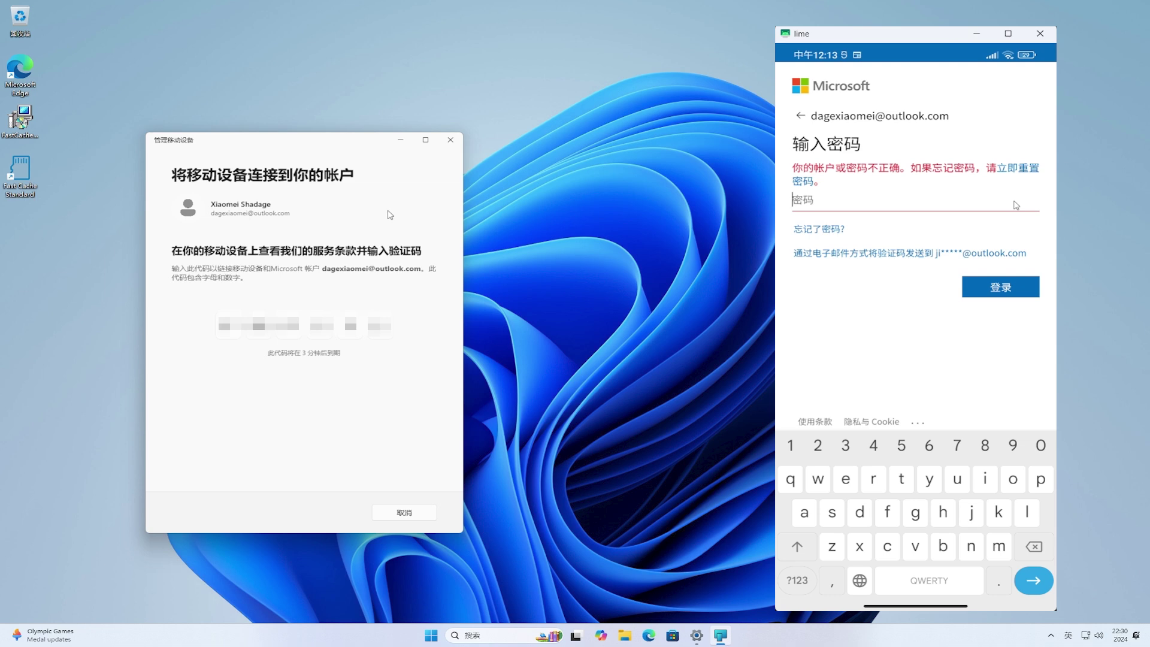
key("Escape")
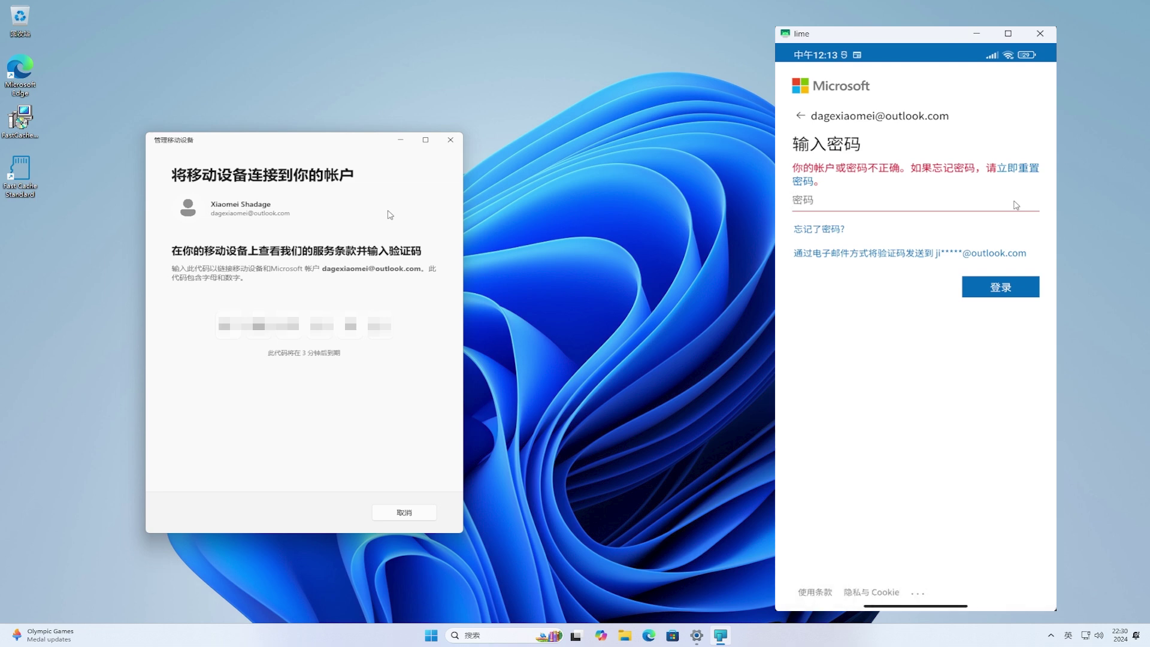
left_click(1016, 206)
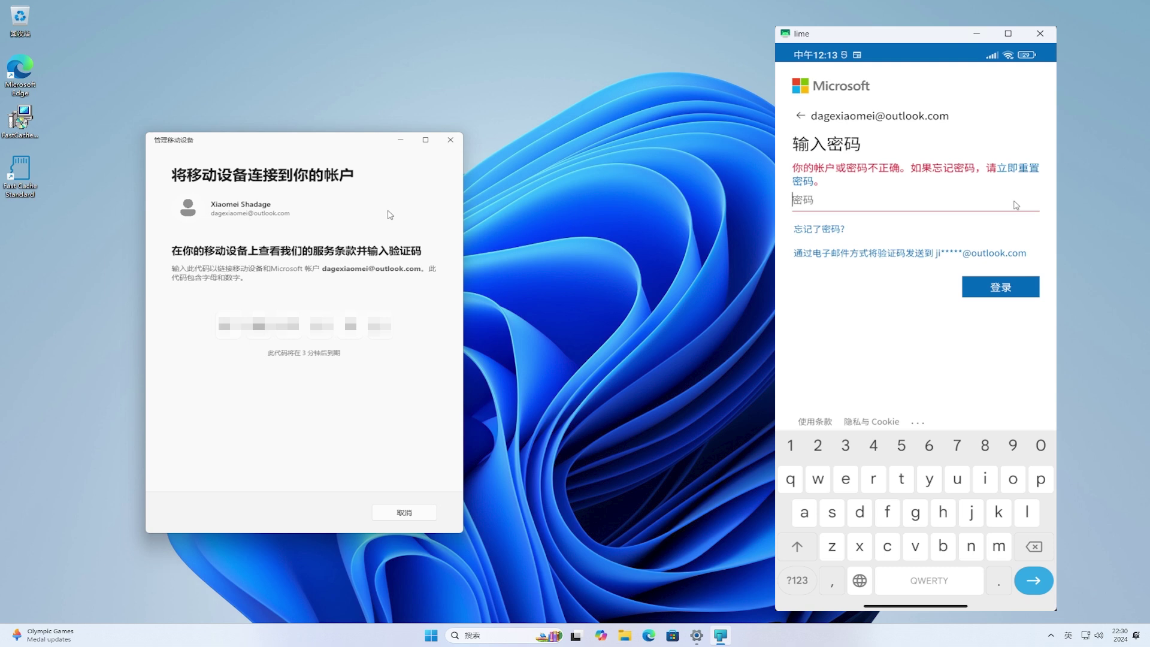
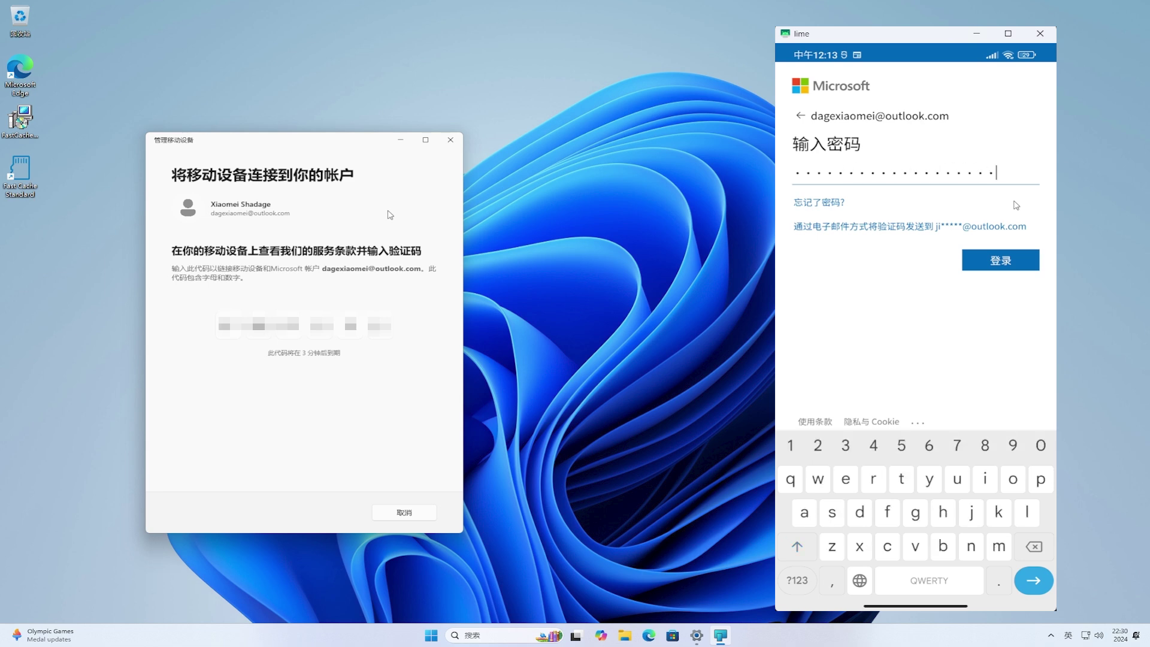
Sign in, then allow SMS, phone calls, contacts, call log and photos/media permissions.
left_click(1024, 266)
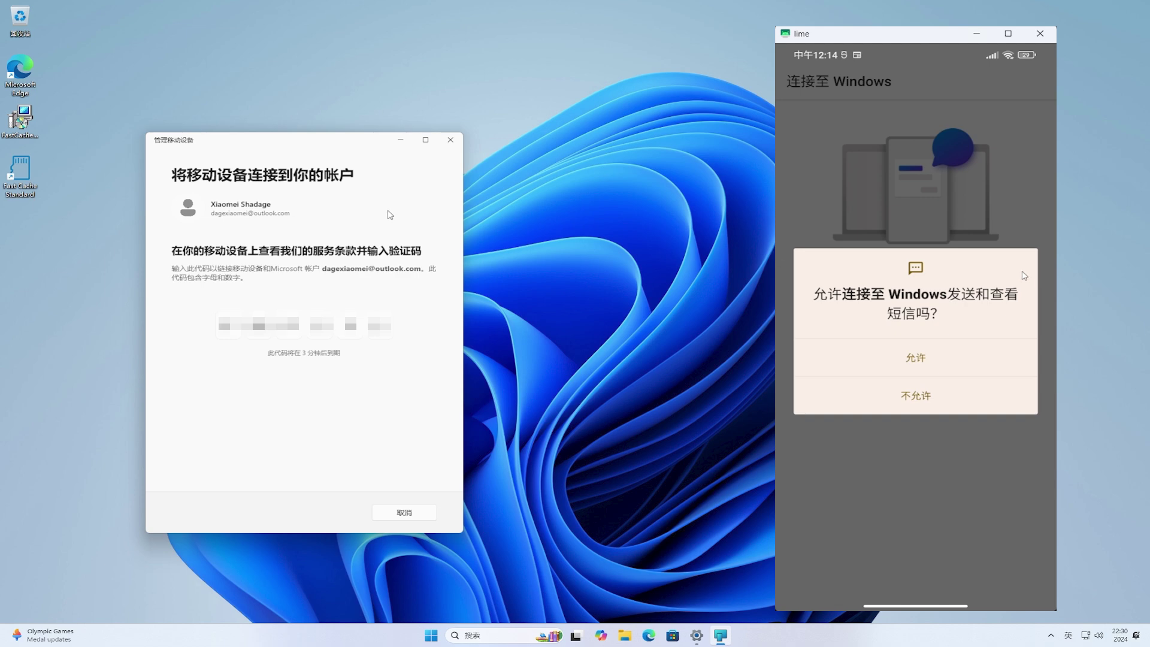
left_click(998, 360)
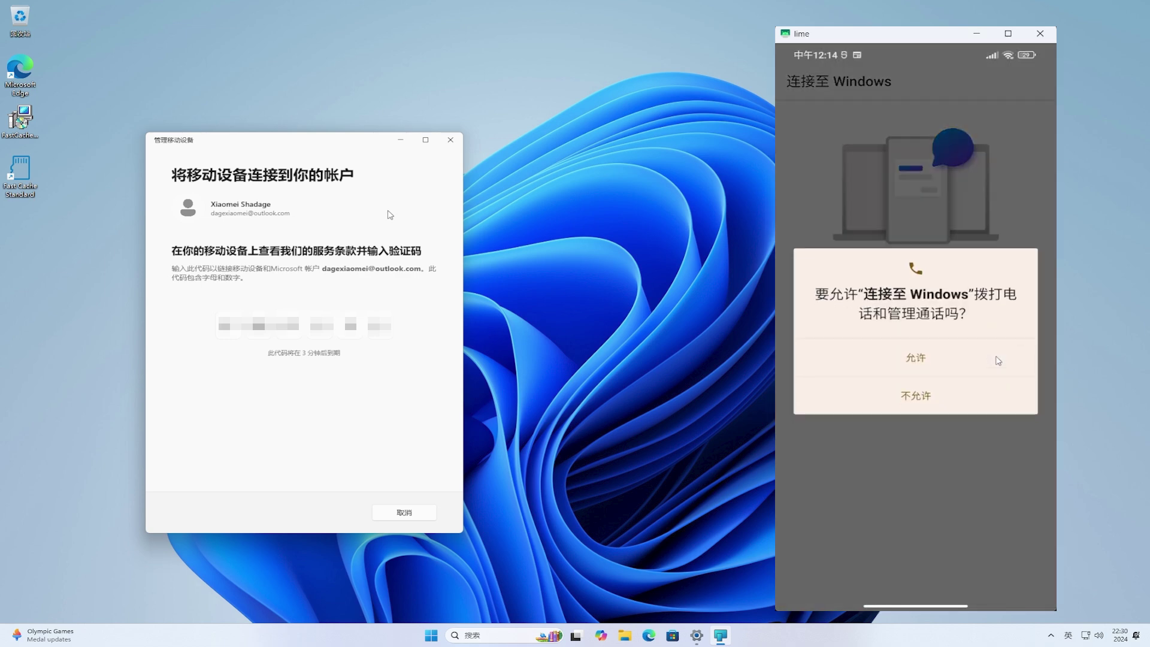
left_click(998, 361)
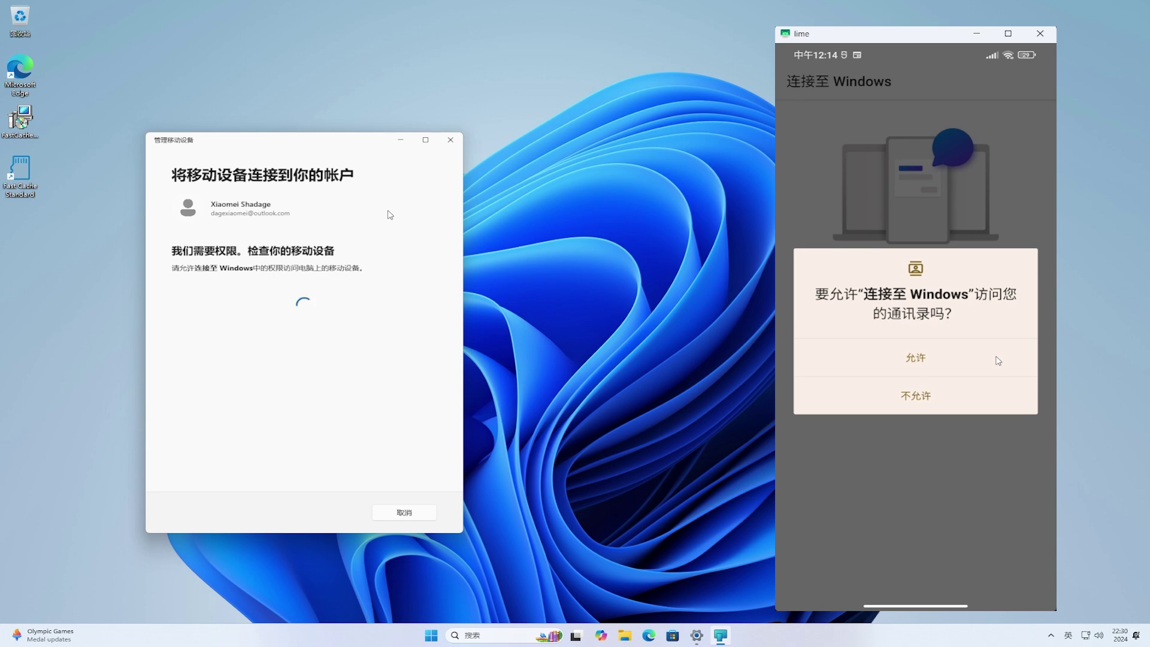
left_click(998, 361)
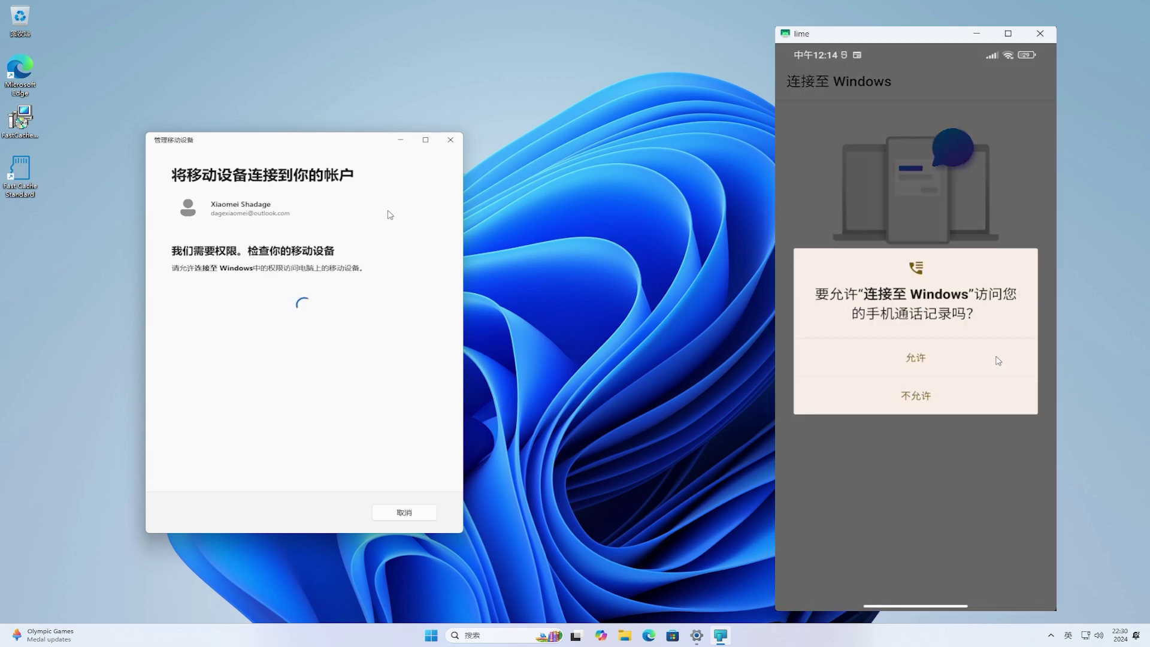
left_click(999, 361)
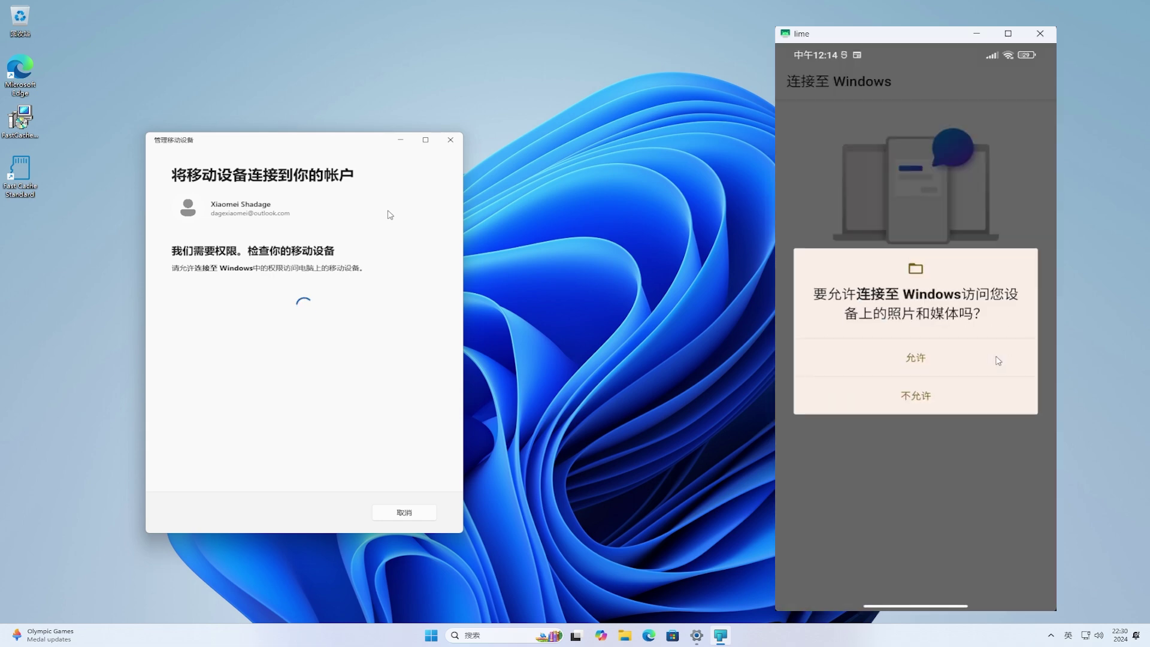
left_click(999, 361)
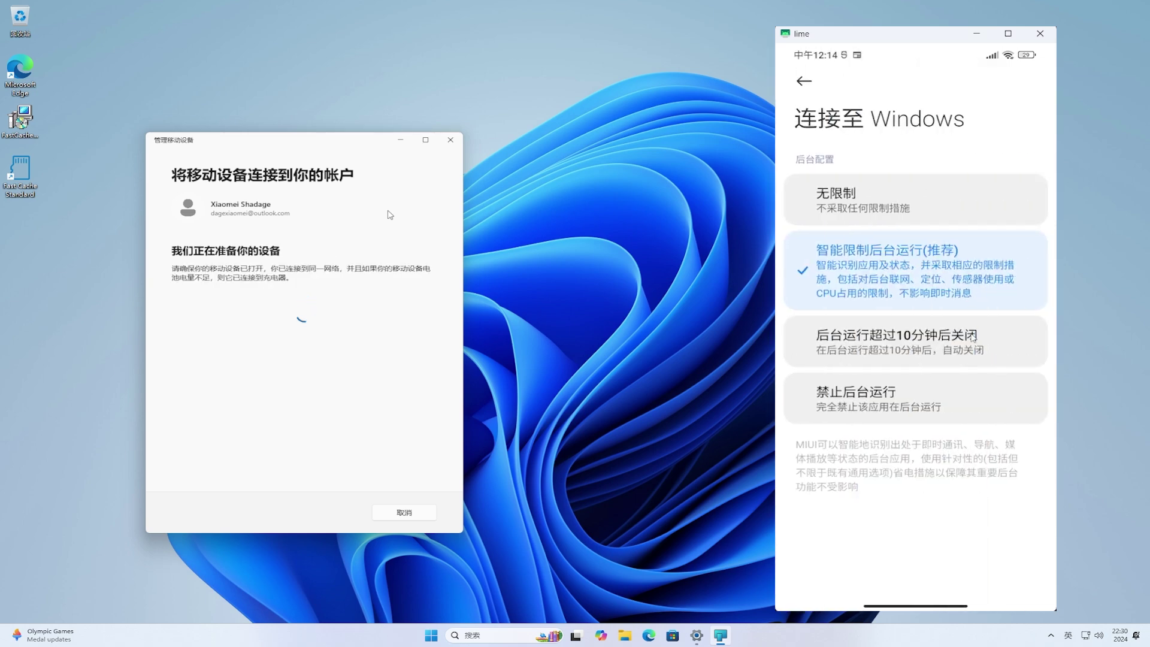
Keep 智能限制后台运行, decline the feedback prompt, tap 完成 on the phone, and continue on the PC.
left_click(933, 287)
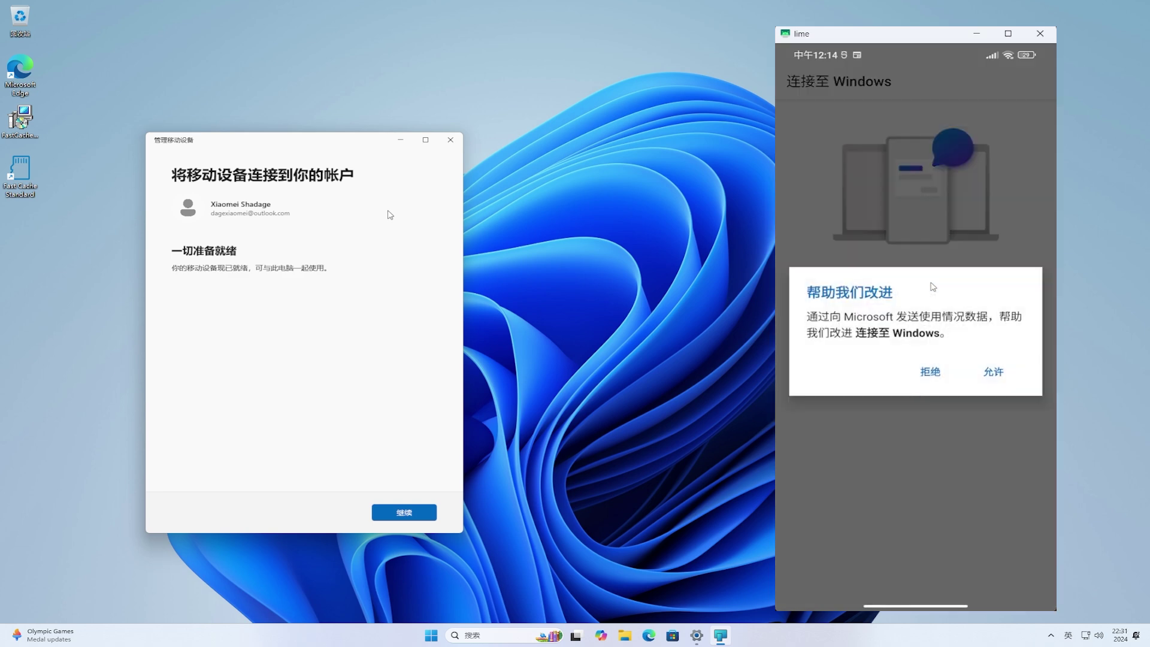
left_click(930, 372)
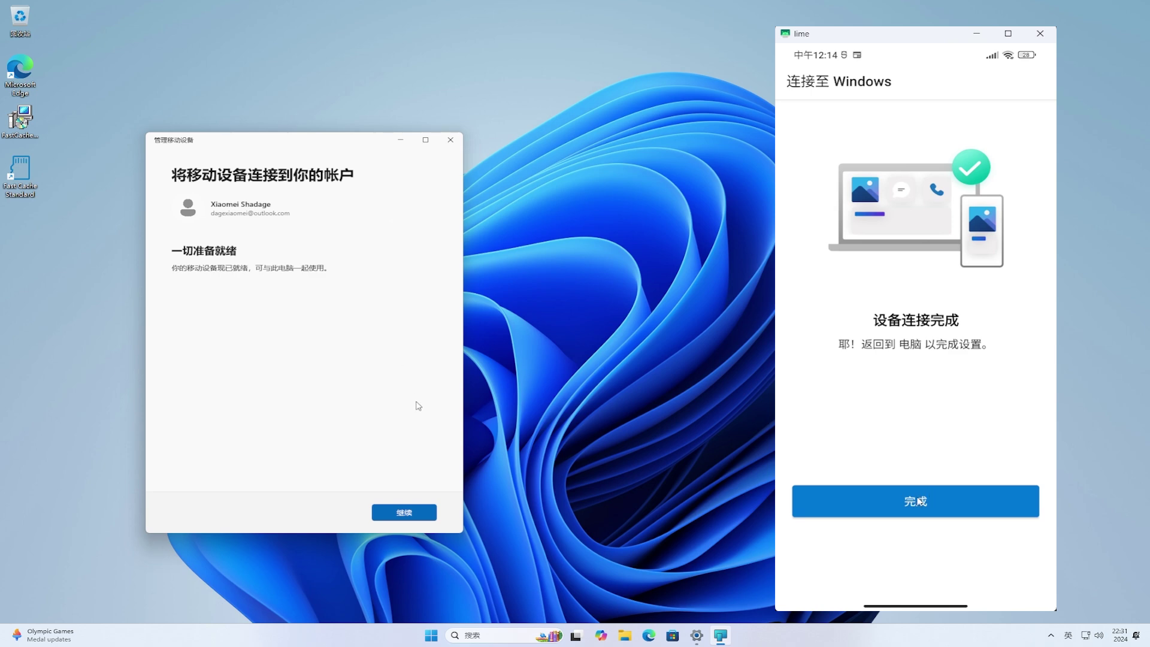
left_click(920, 501)
left_click(422, 515)
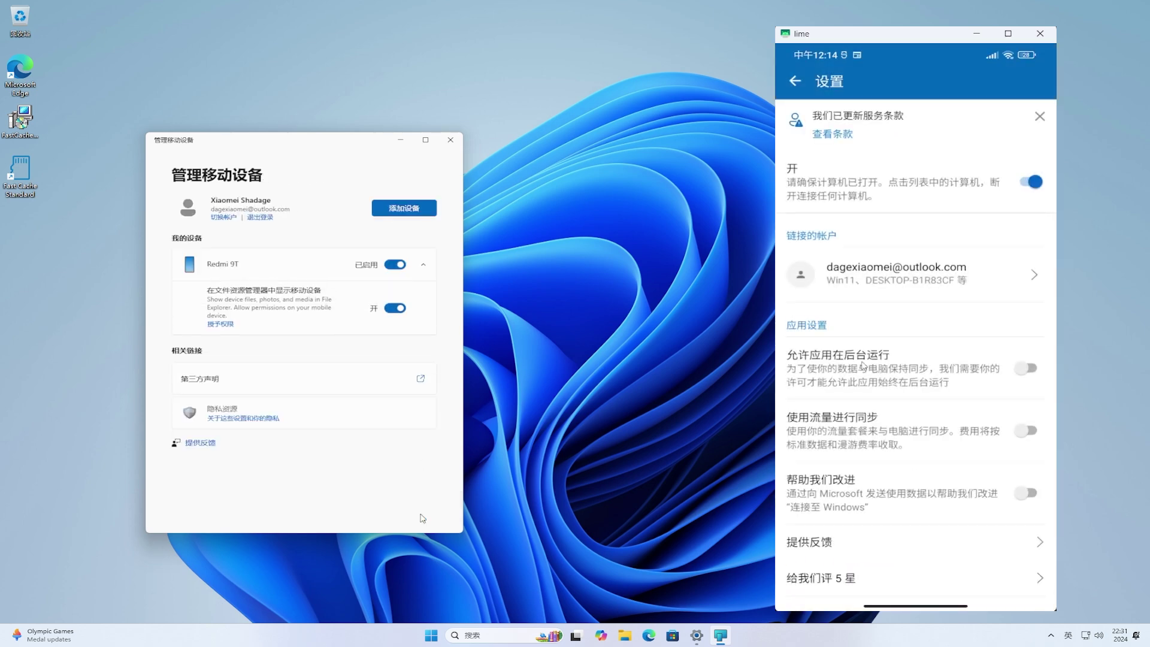
Return to the phone's connection page and accept the all-files-access prompt for Redmi 9T.
left_click(795, 83)
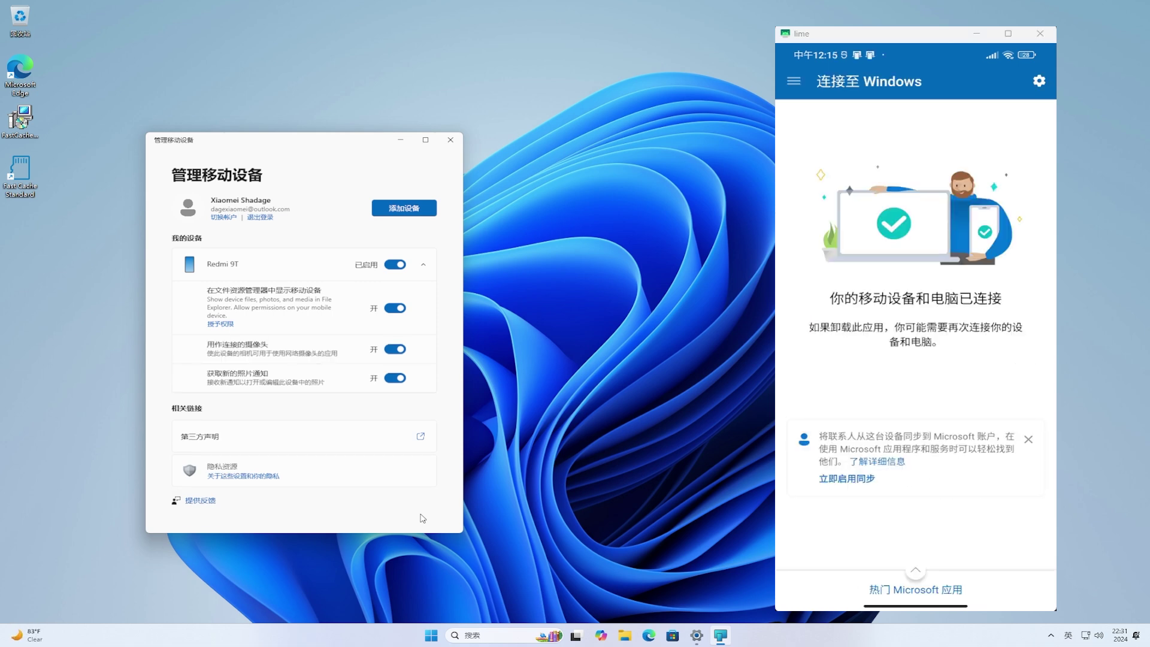
left_click(221, 324)
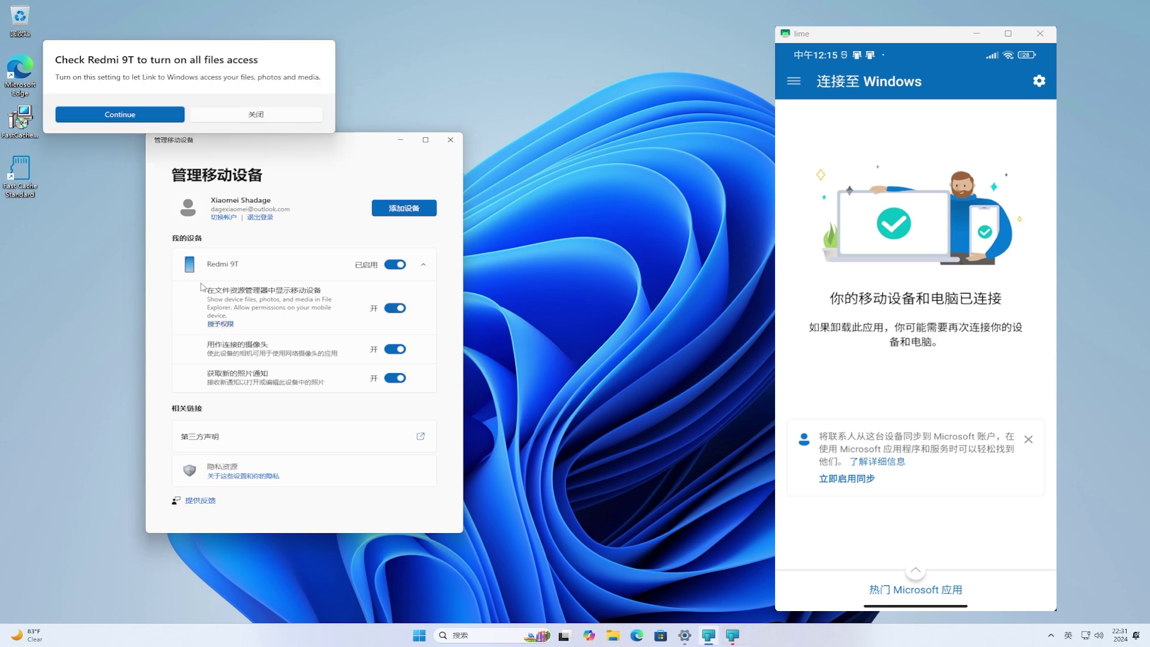
left_click(122, 118)
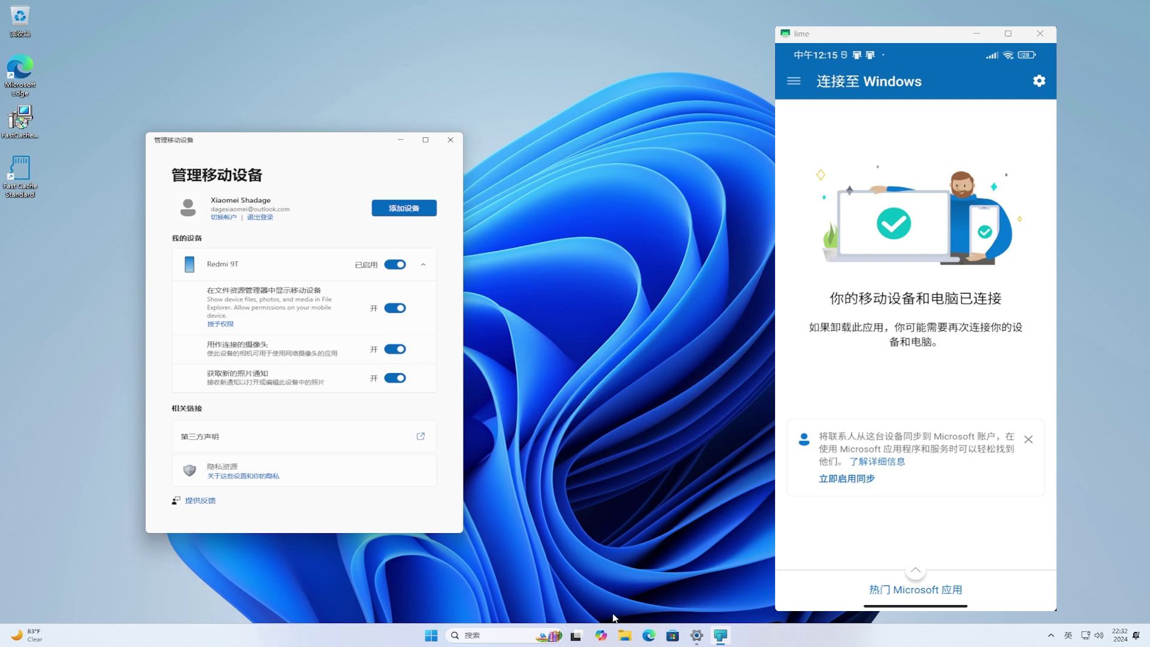
In File Explorer, open Redmi 9T, confirm file access, and open its storage folder maximized.
left_click(625, 635)
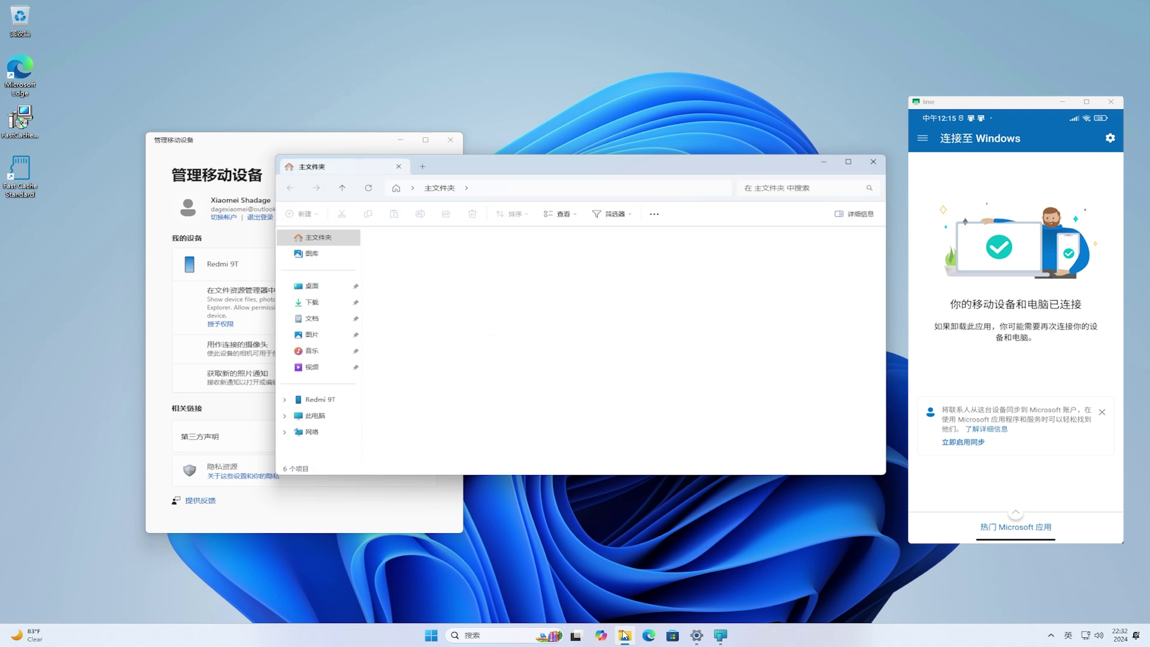
left_click(326, 405)
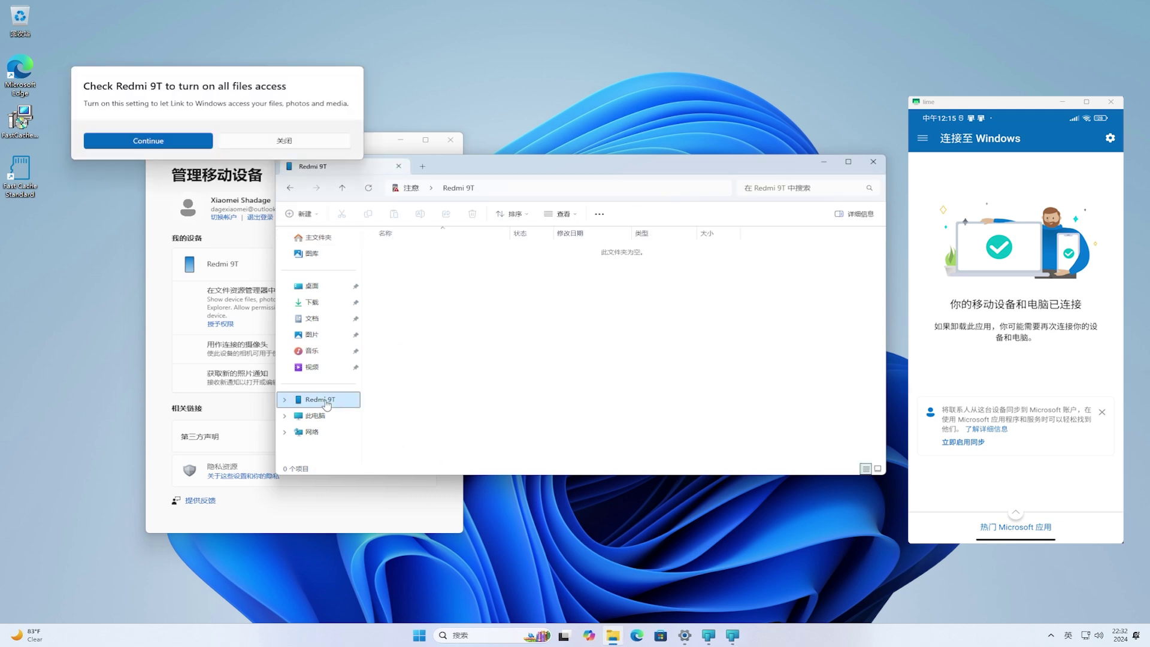
left_click(167, 144)
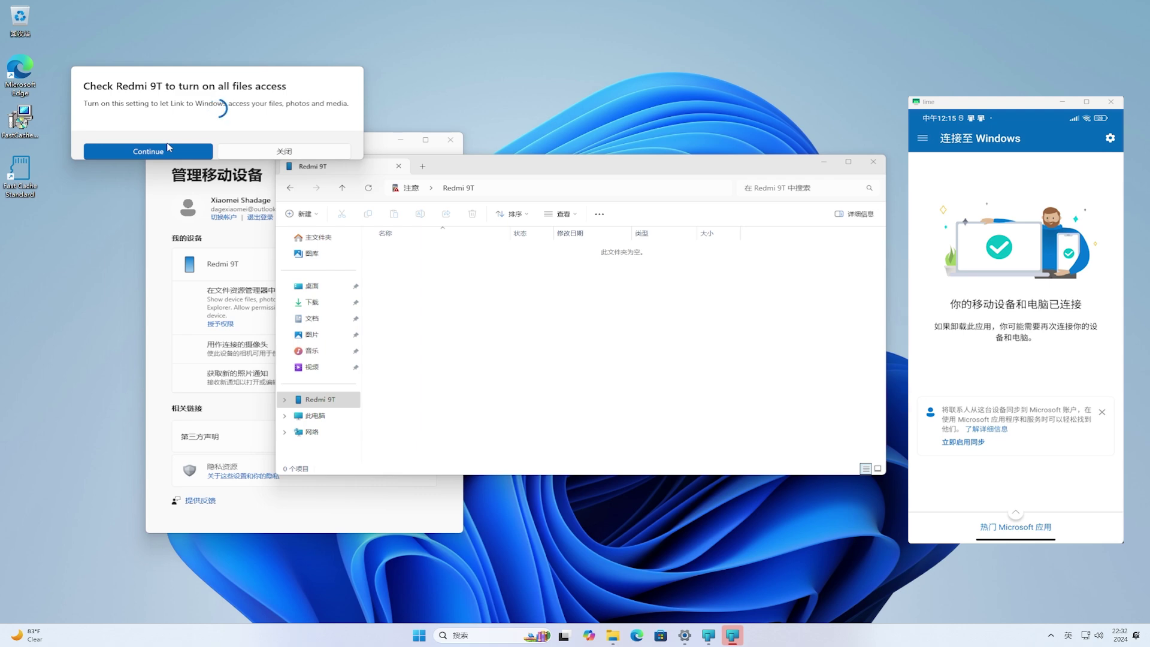
left_click(395, 140)
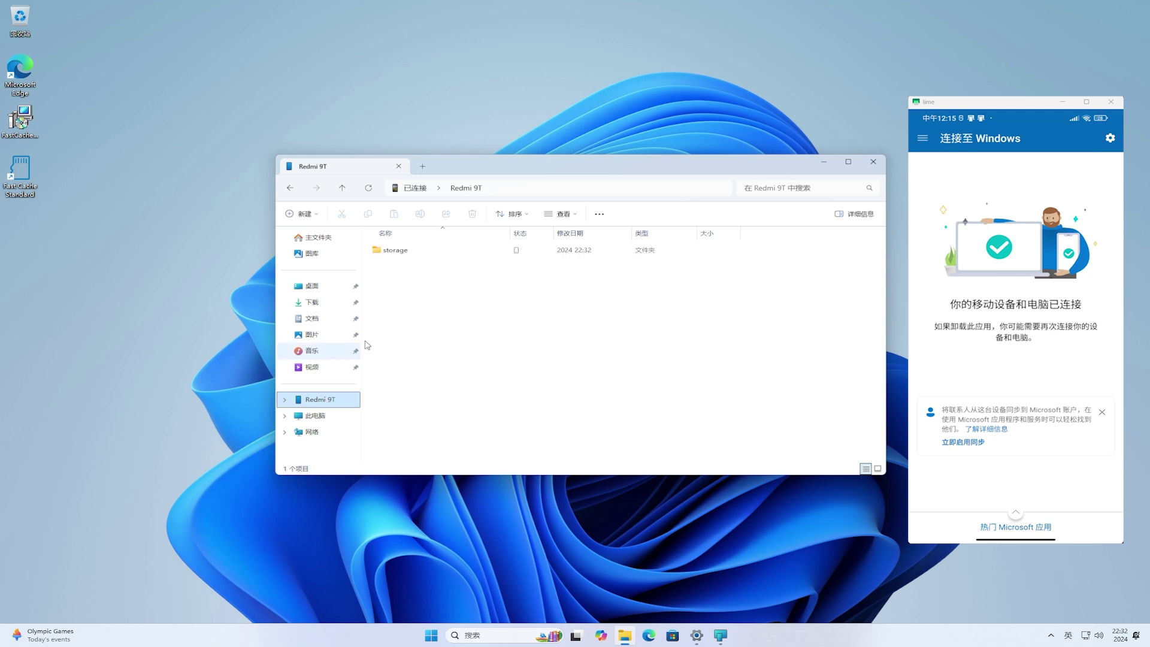
double_click(405, 252)
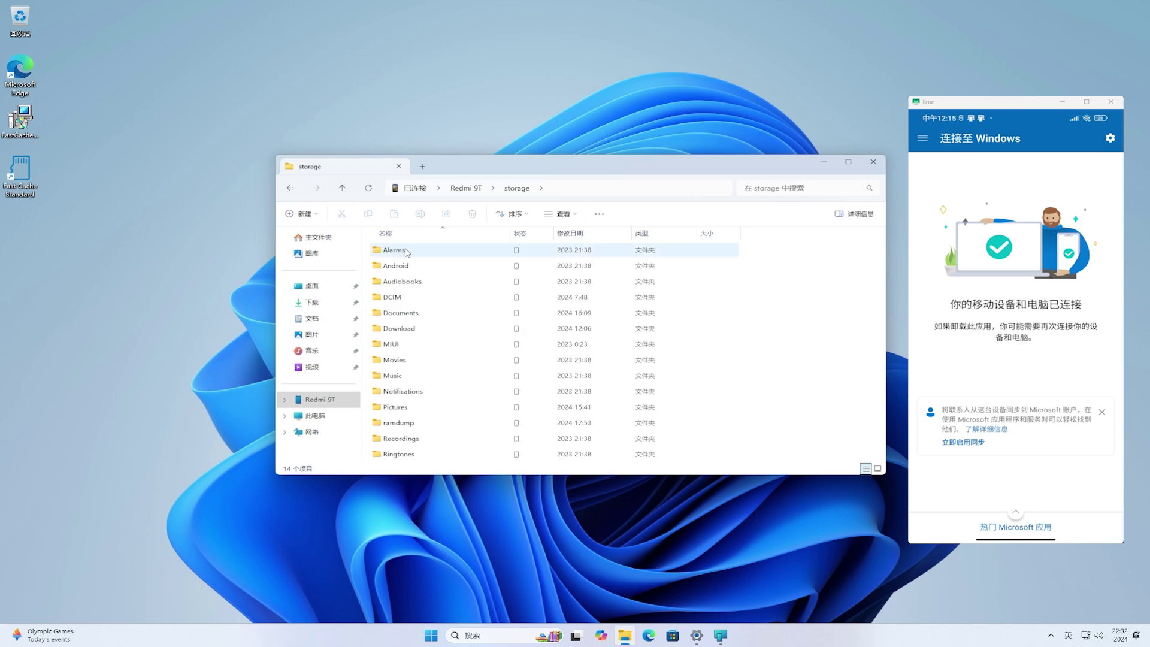
left_click(855, 166)
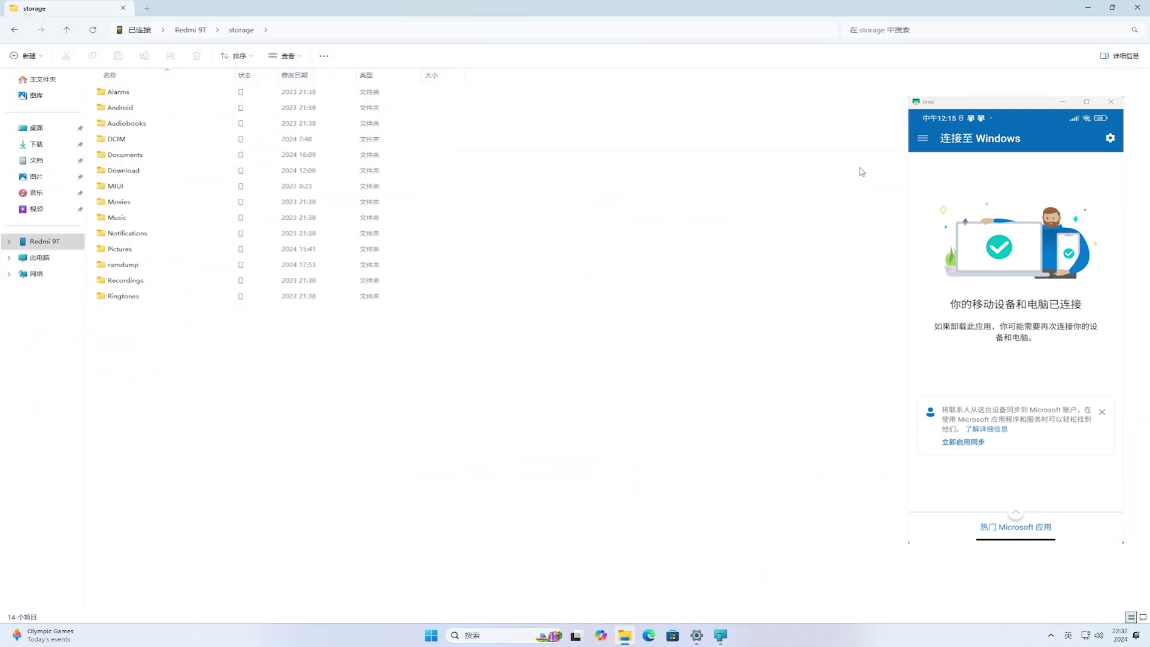